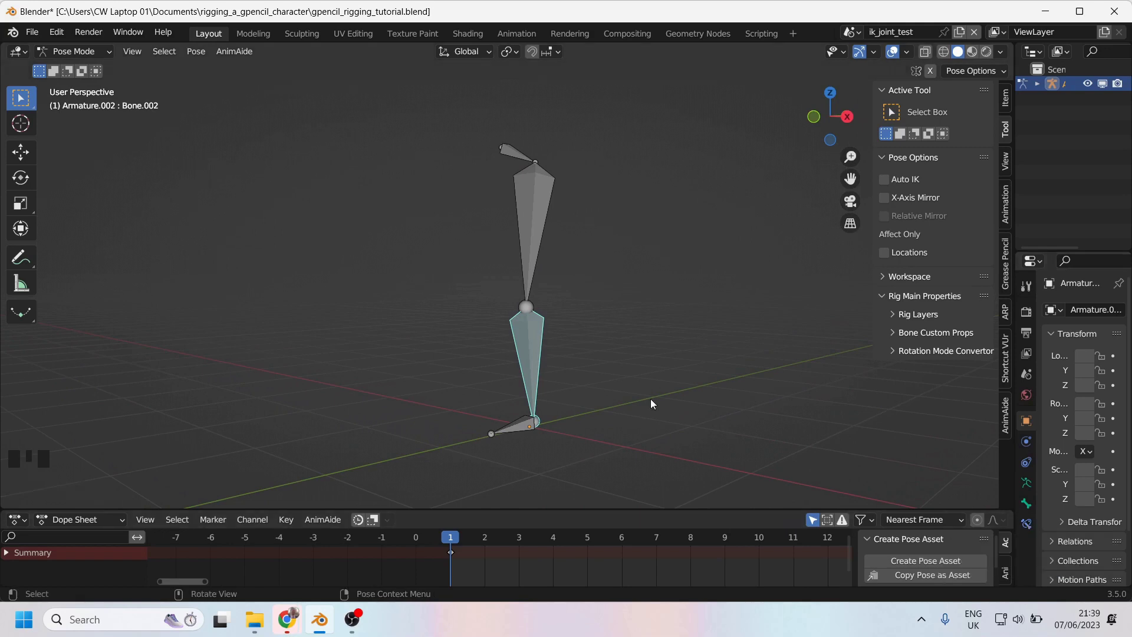
Switch the leg armature to Object Mode, then back to Pose Mode
click(75, 52)
click(75, 69)
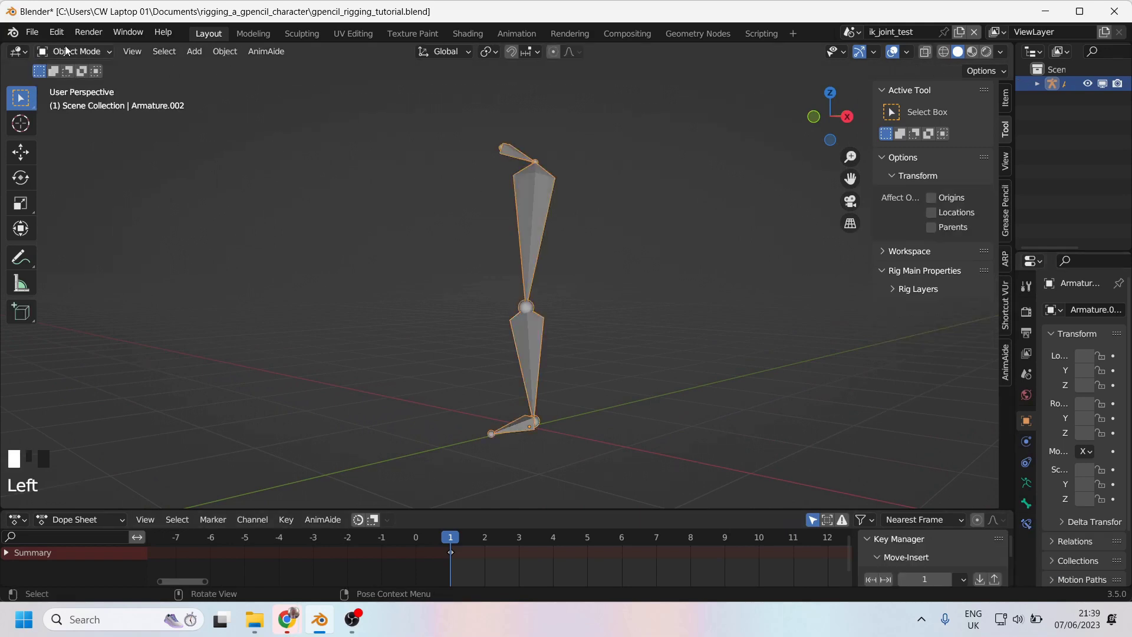
click(69, 52)
click(69, 101)
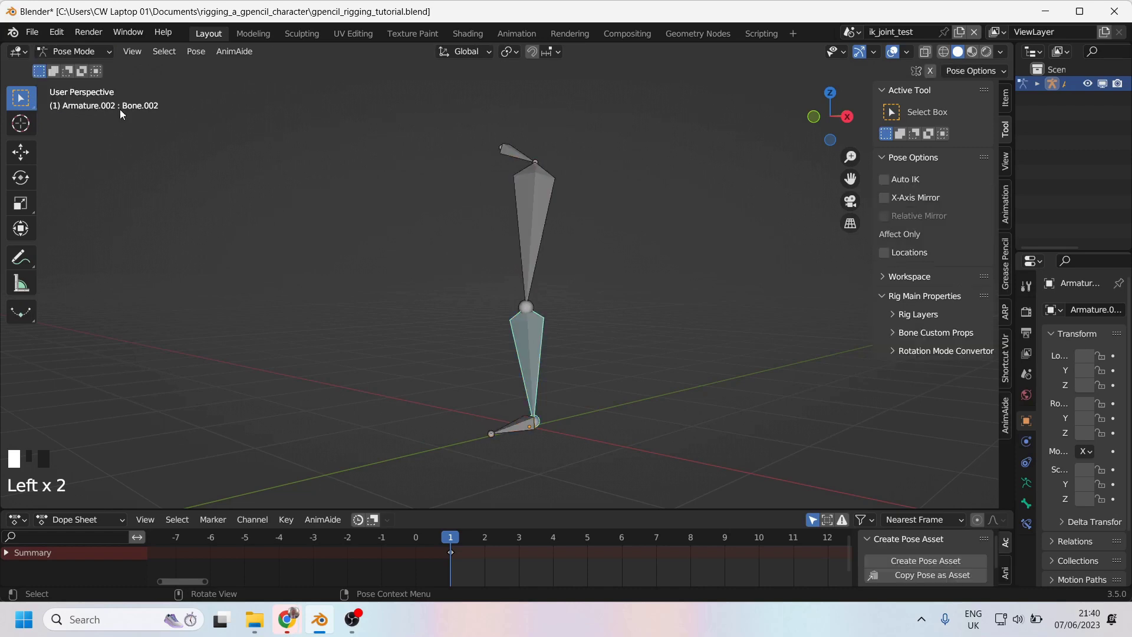
Select the lower leg bone and put the armature into Edit Mode
click(532, 223)
click(524, 348)
click(75, 52)
click(83, 84)
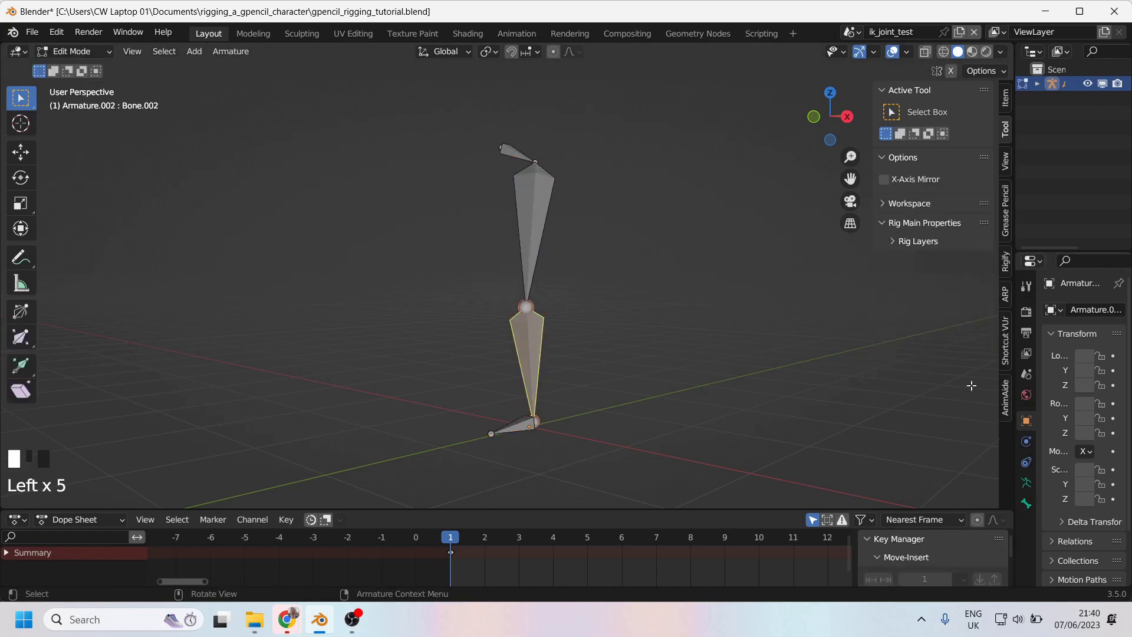
Show the Object Constraints settings in a widened panel and return the armature to Pose Mode
click(1026, 462)
drag(1014, 460, 968, 460)
click(74, 52)
click(80, 102)
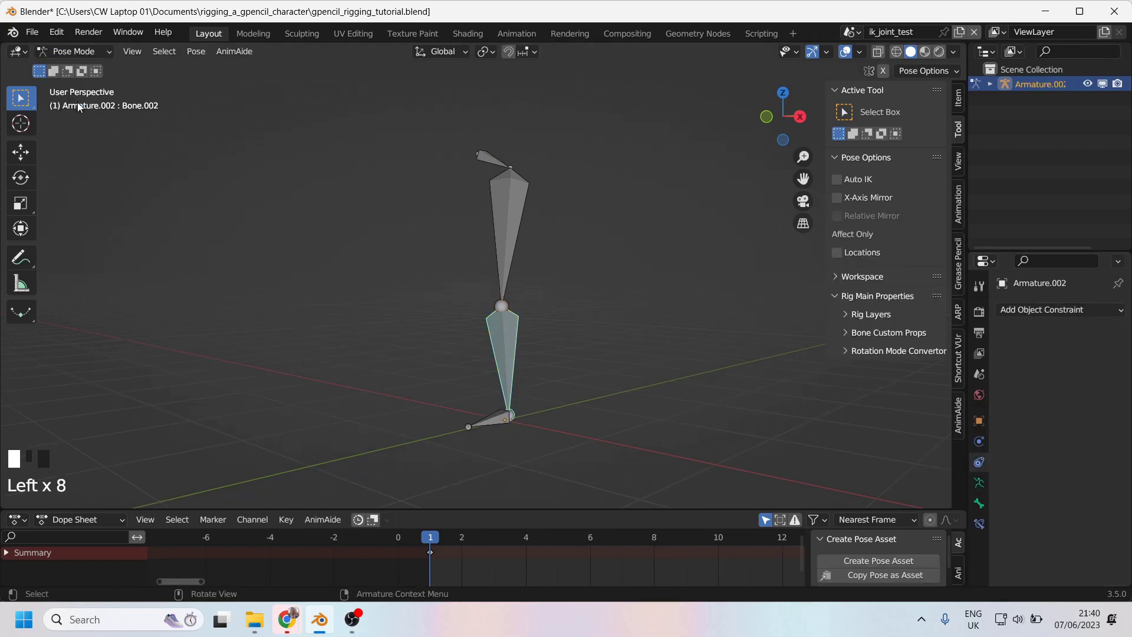
Deselect all, then select the lower leg, Bone.001, Bone.003 and Bone.002 in turn
click(588, 322)
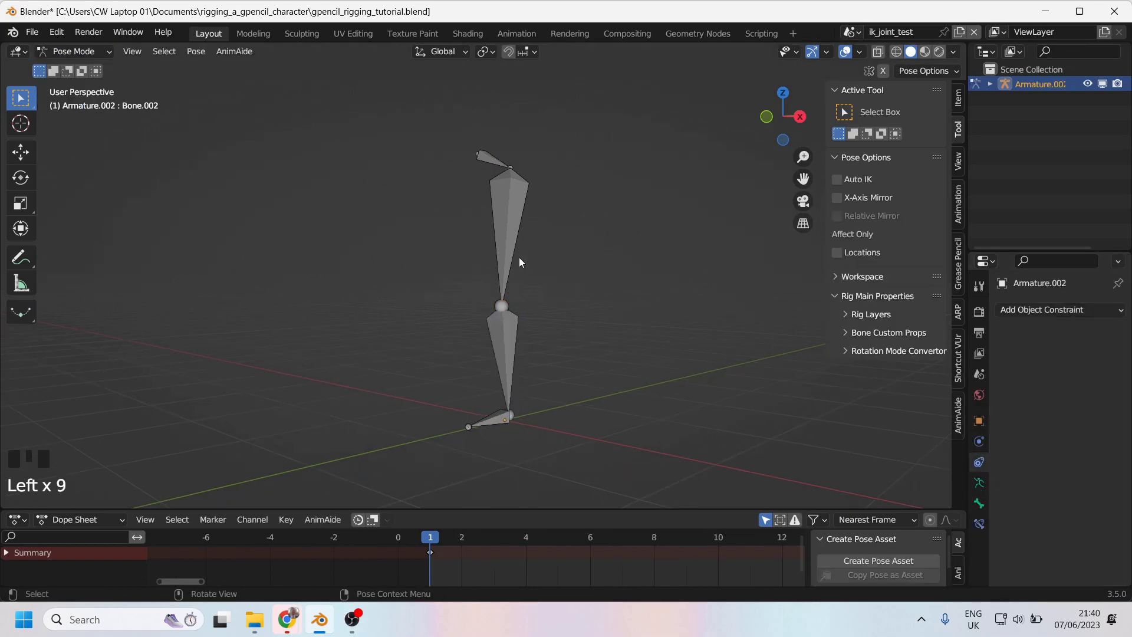
click(508, 337)
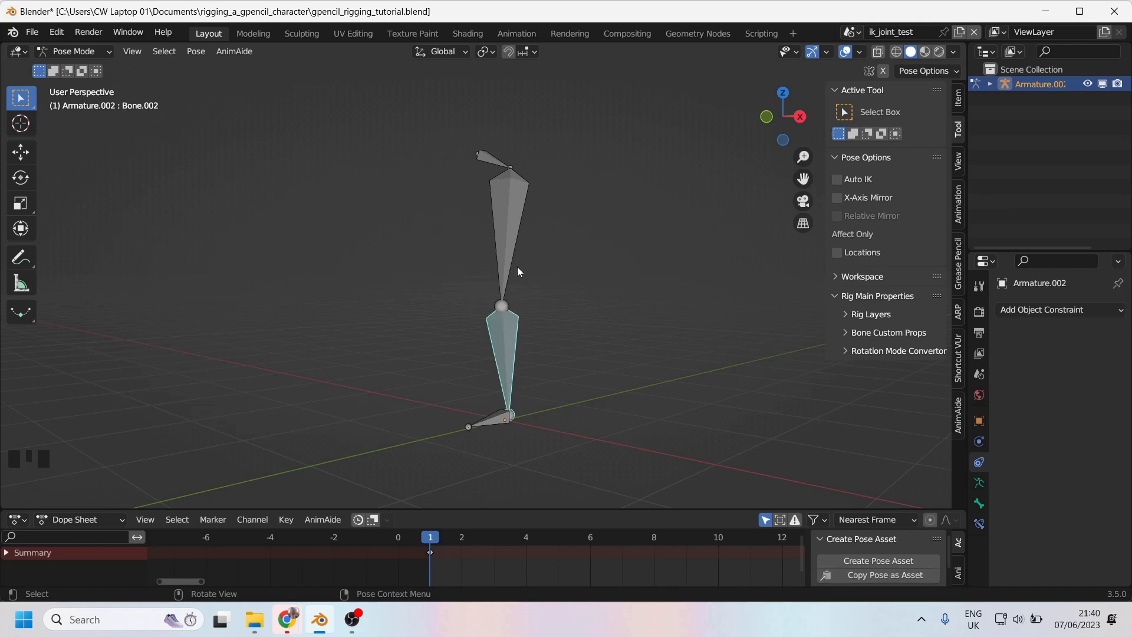
click(507, 193)
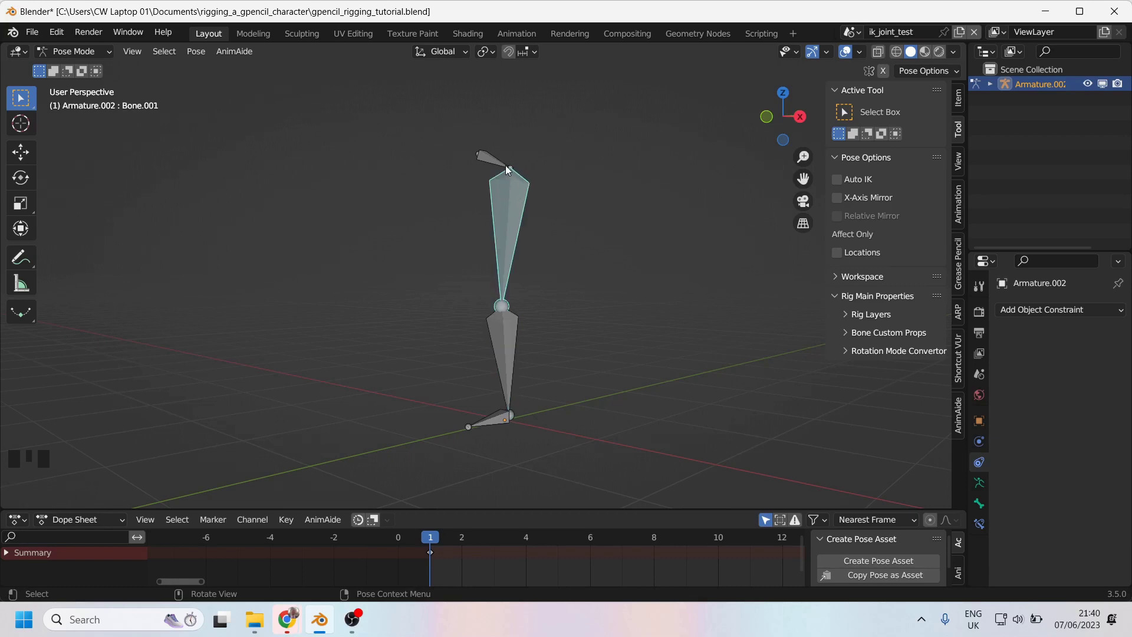
click(497, 419)
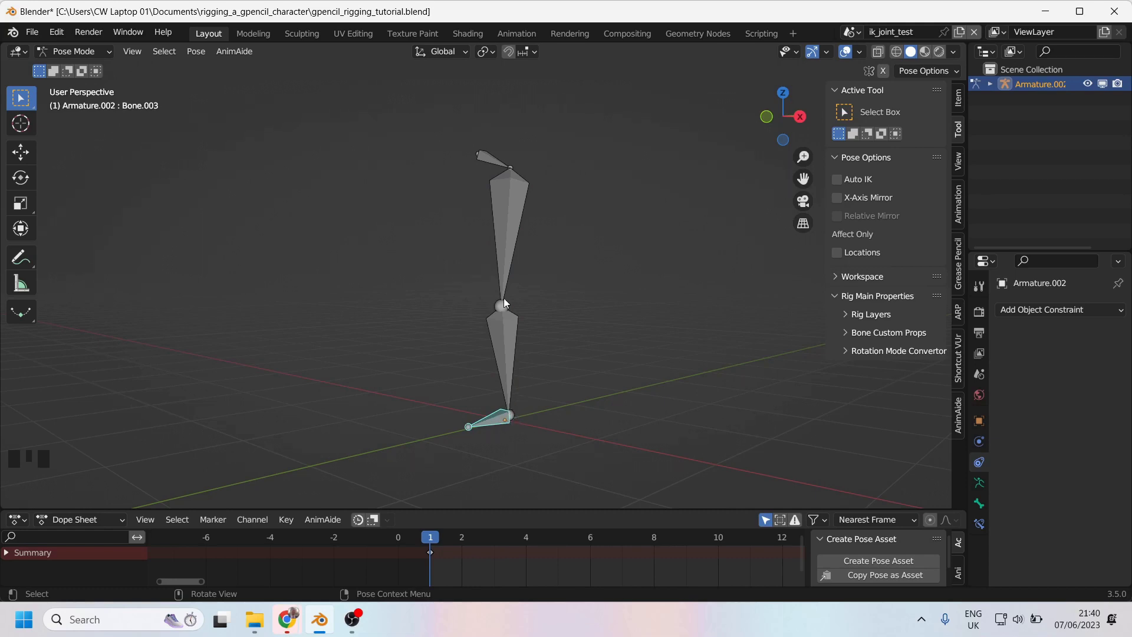
click(506, 334)
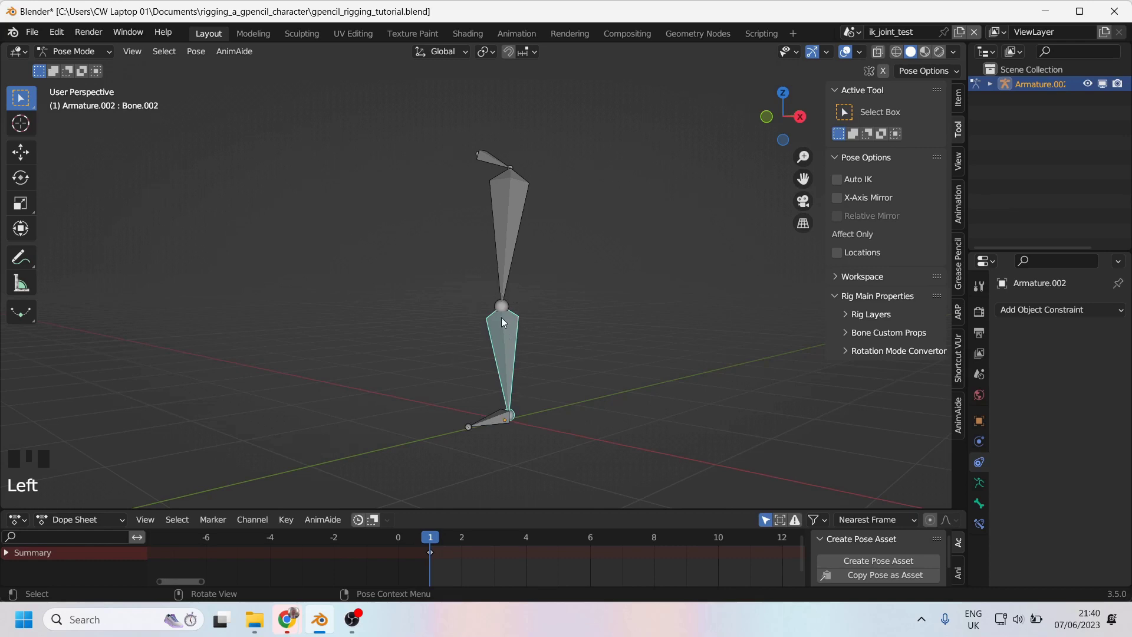
Rename Bone.002 to 'shin' and Bone.001 to 'thigh'
key(F2)
text(shin)
key(Return)
click(514, 246)
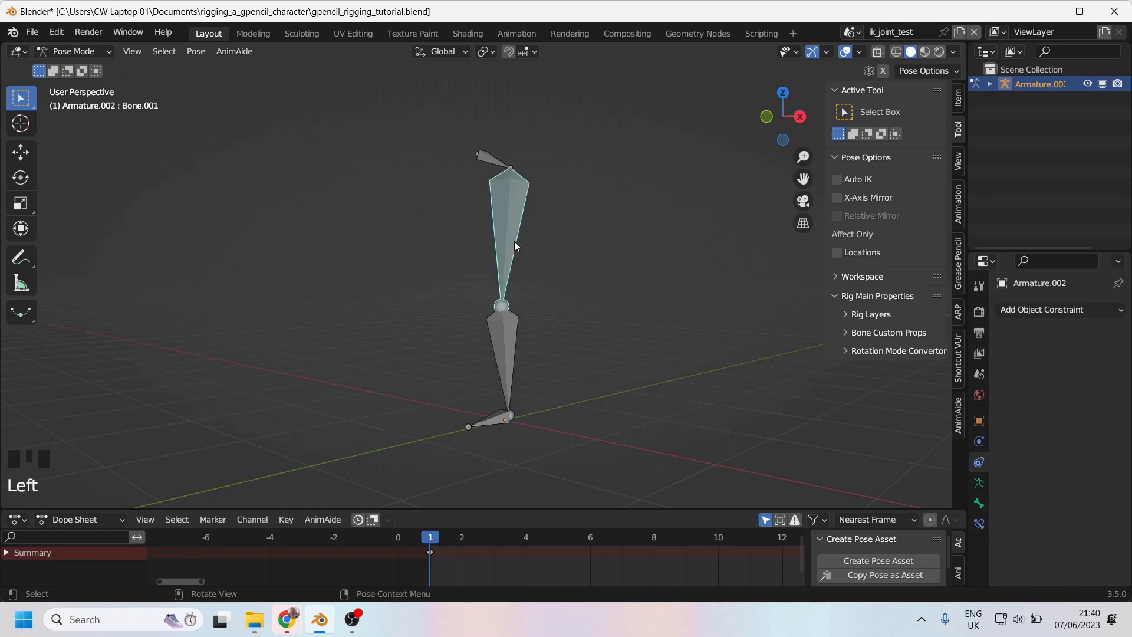
key(F2)
text(thigh)
key(Return)
Rename Bone.003 to 'foot' and the small top bone to 'hip'
click(489, 422)
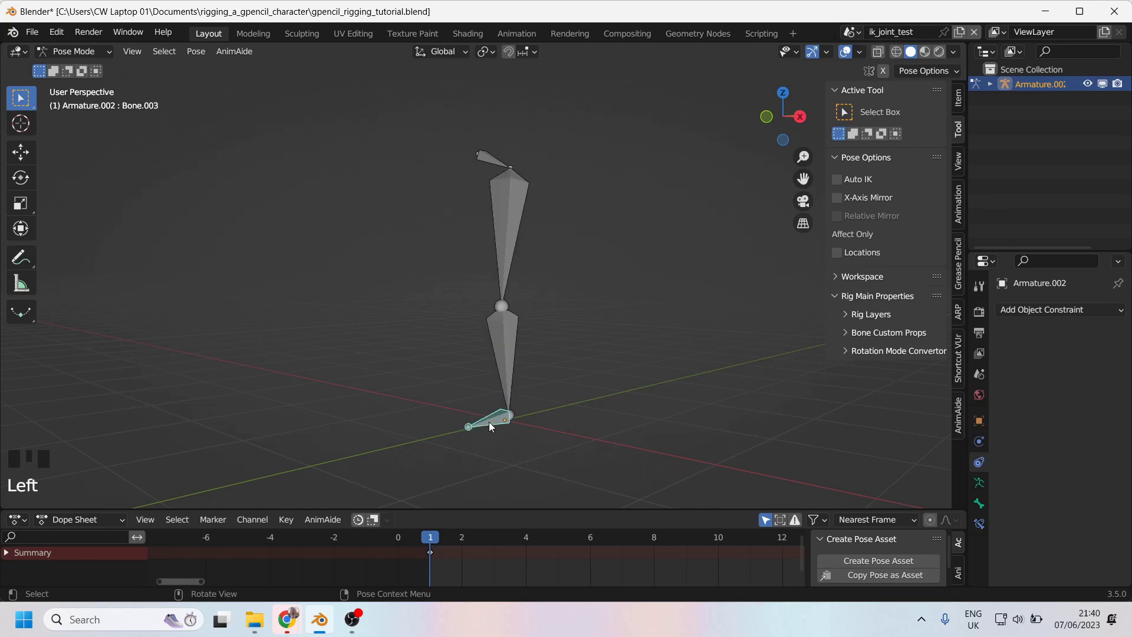
key(F2)
text(foot)
key(Return)
click(491, 157)
key(F2)
text(hip)
key(Return)
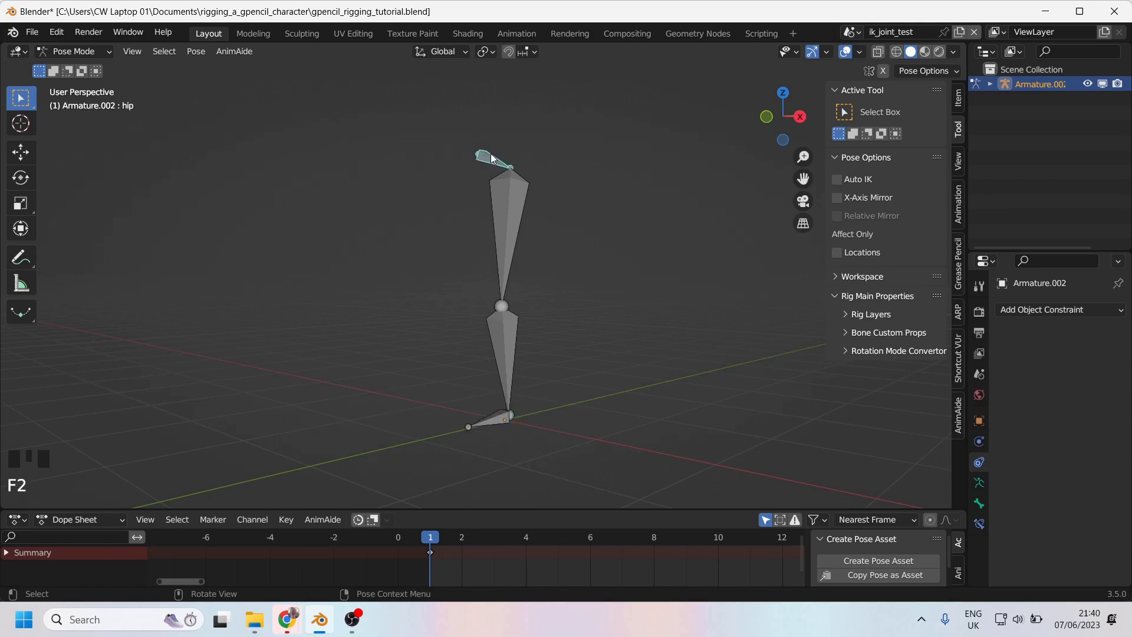
Check the renamed shin, foot, thigh and hip bones, ending with the shin selected
click(508, 329)
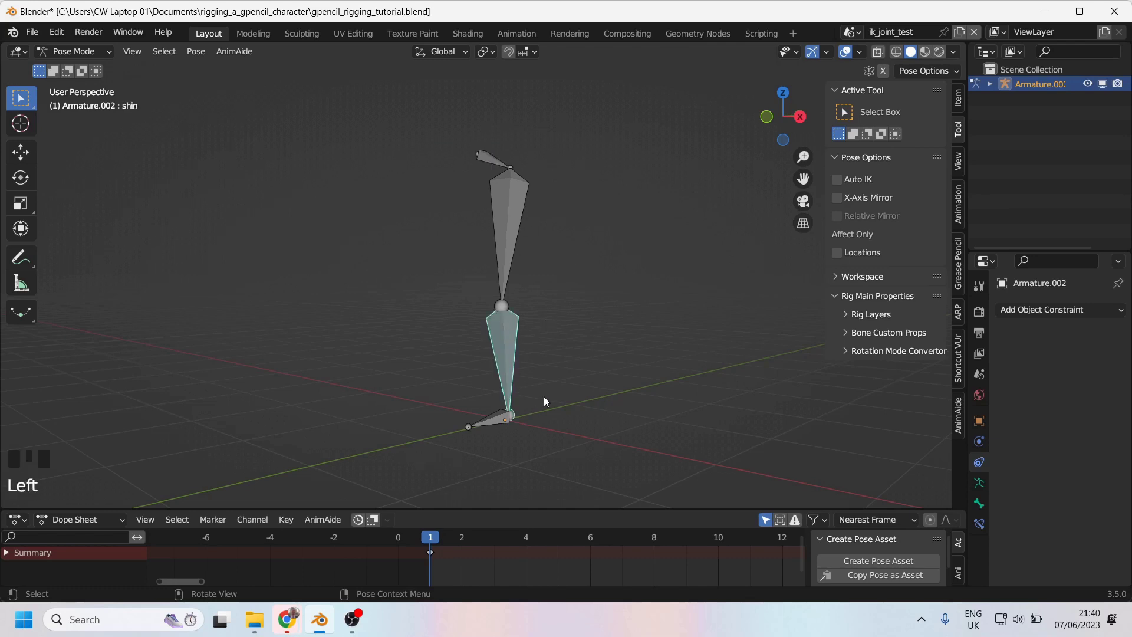
click(485, 428)
click(514, 221)
click(507, 353)
click(507, 206)
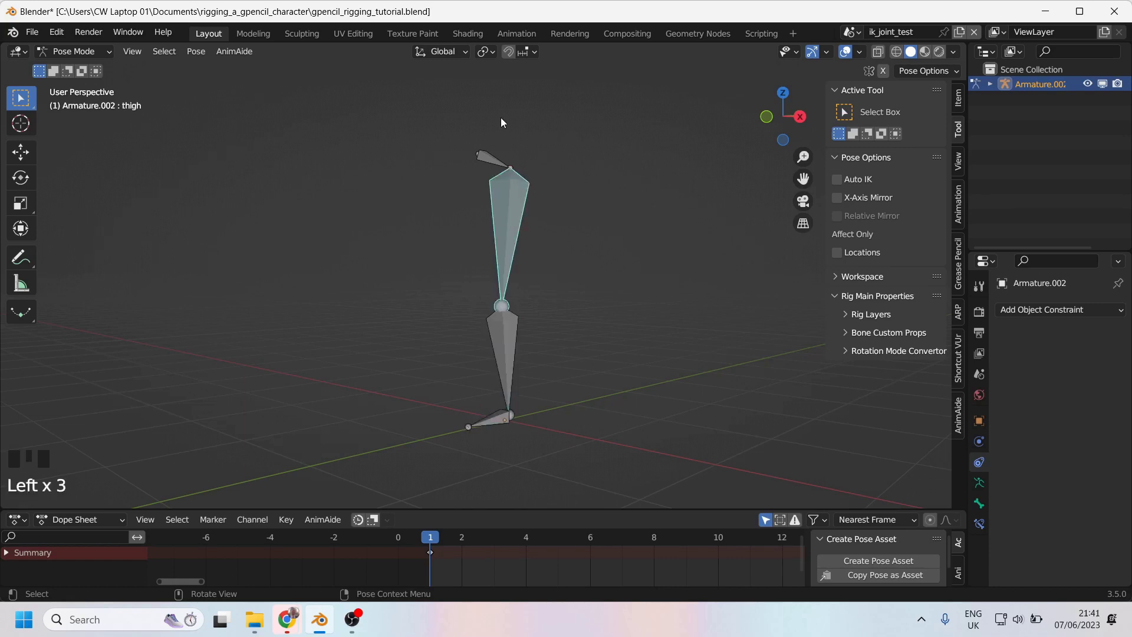
click(486, 158)
click(502, 210)
click(512, 364)
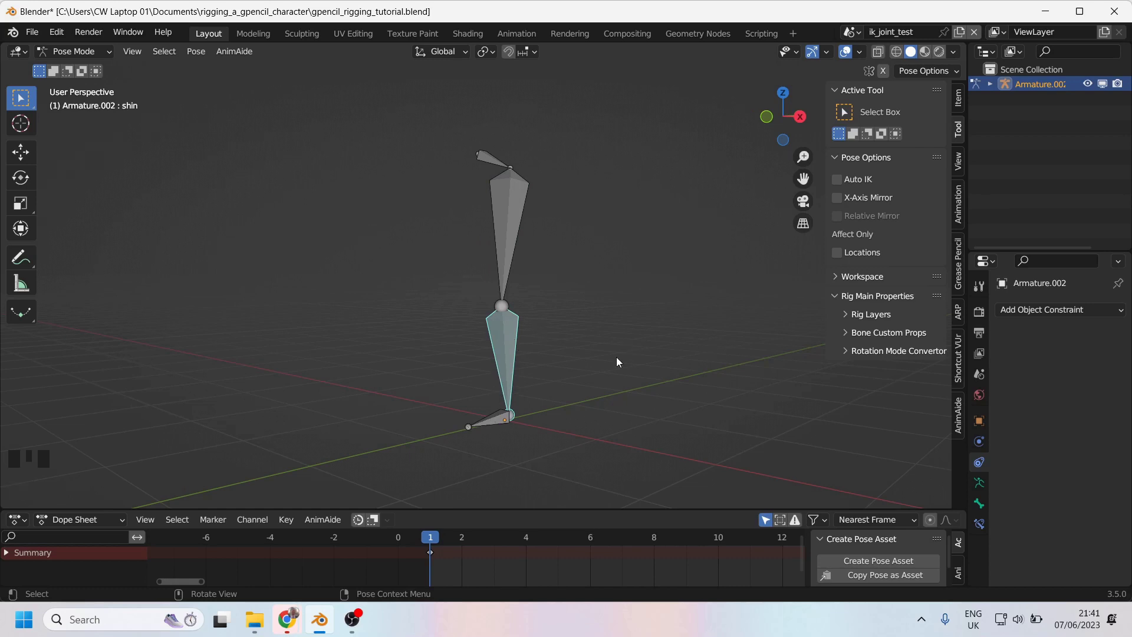
Add an Inverse Kinematics bone constraint to the shin in Bone Constraint Properties
click(981, 525)
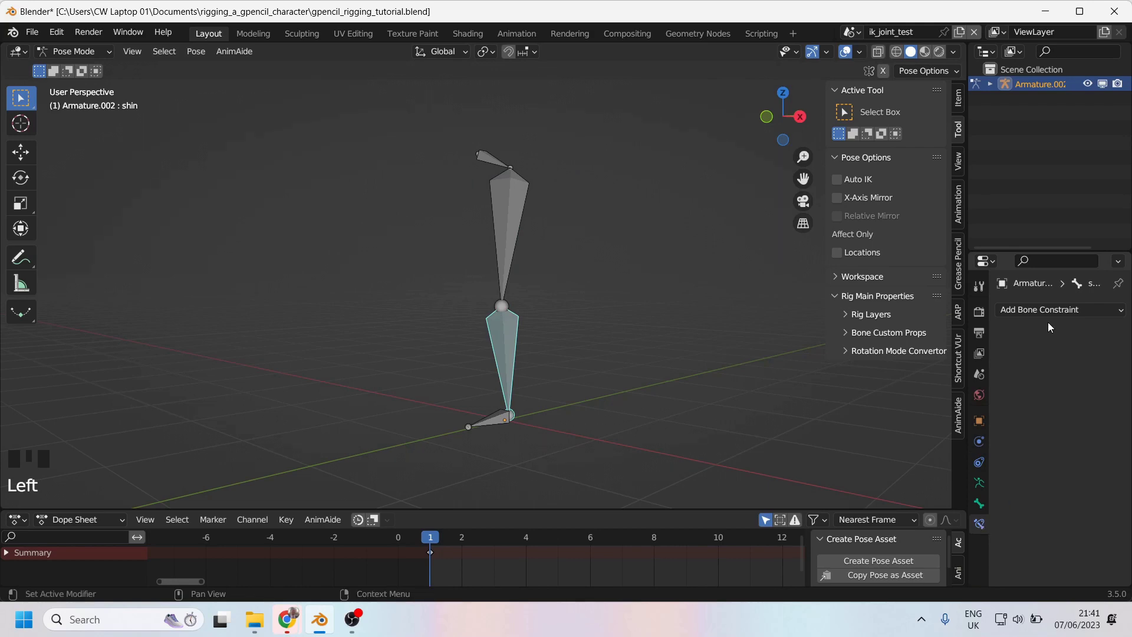
click(1067, 310)
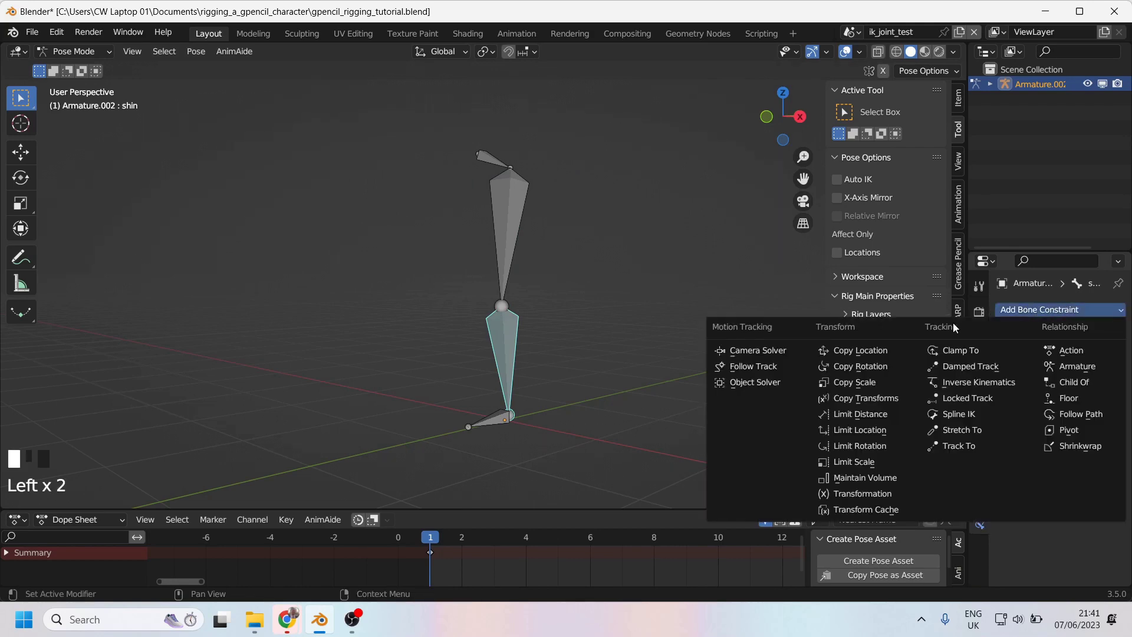
click(999, 385)
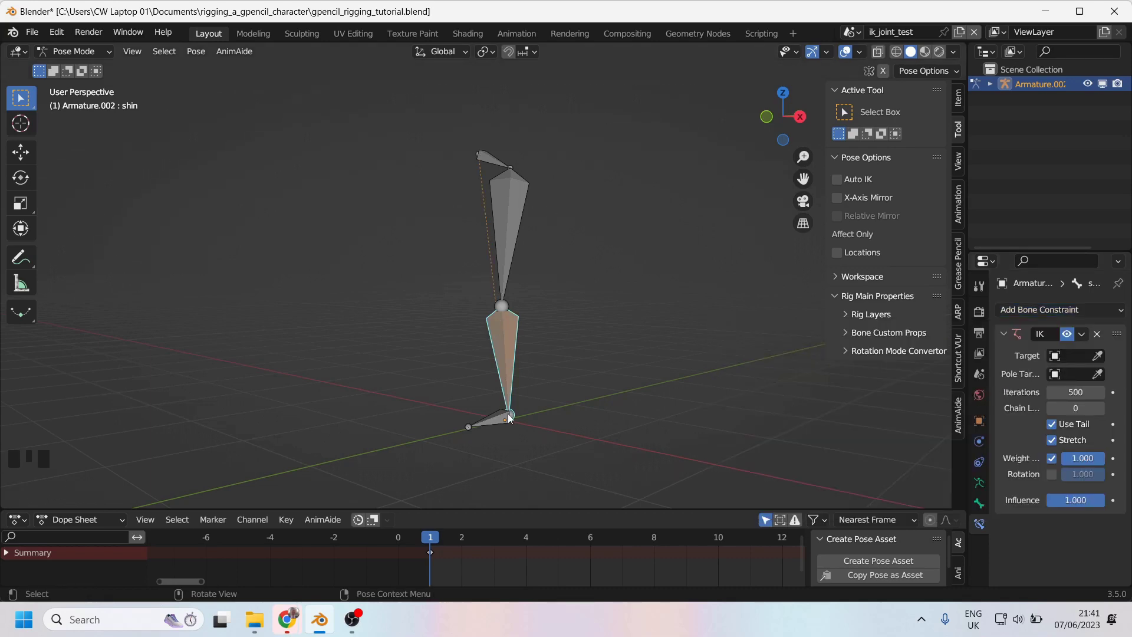
Grab the shin in a side orthographic view to test the IK bend, letting it return straight
middle_drag(478, 154, 623, 406)
key(g)
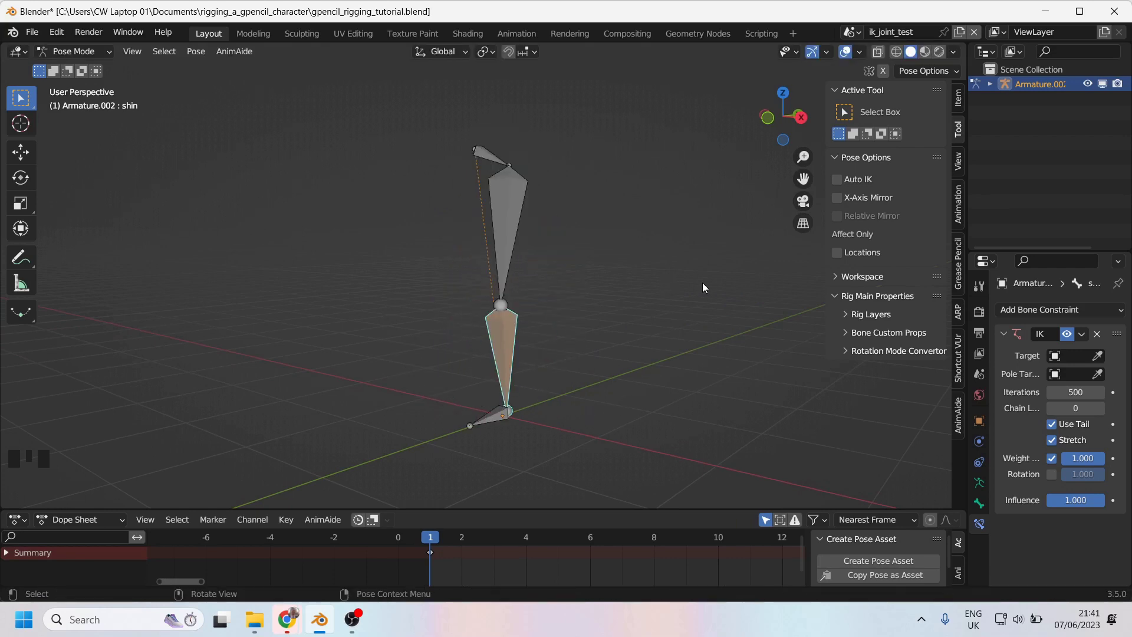
alt+middle_click(615, 319)
alt+middle_drag(616, 320, 562, 334)
key(g)
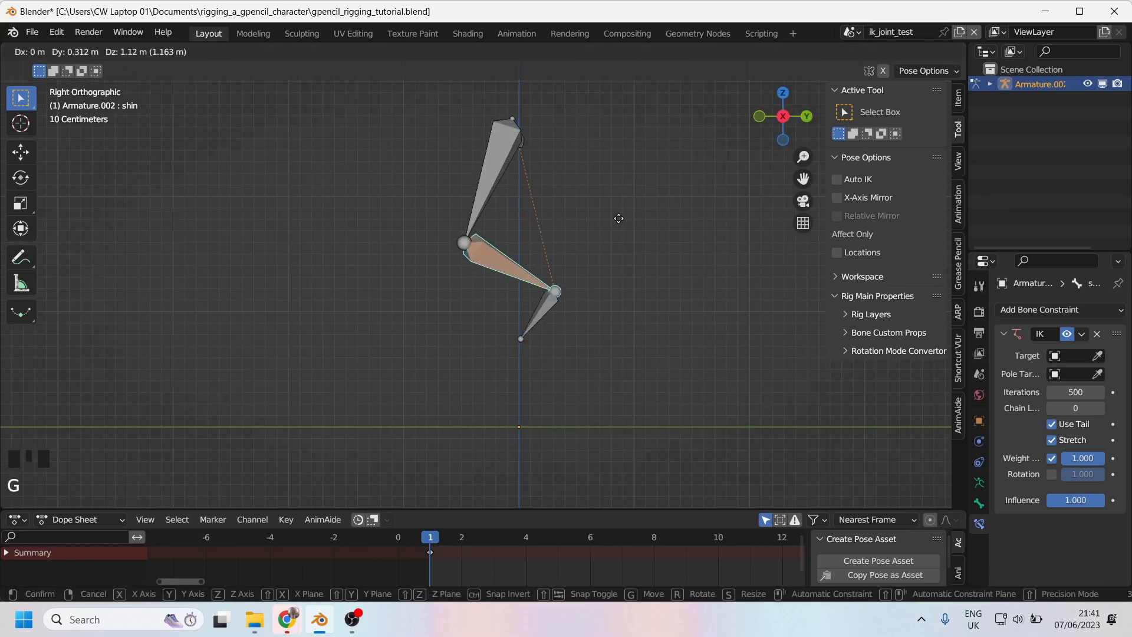
alt+middle_click(484, 326)
alt+middle_click(600, 337)
alt+middle_click(600, 337)
Orbit back to perspective and make the Properties editor wider and taller
middle_drag(539, 423, 529, 325)
drag(967, 384, 844, 383)
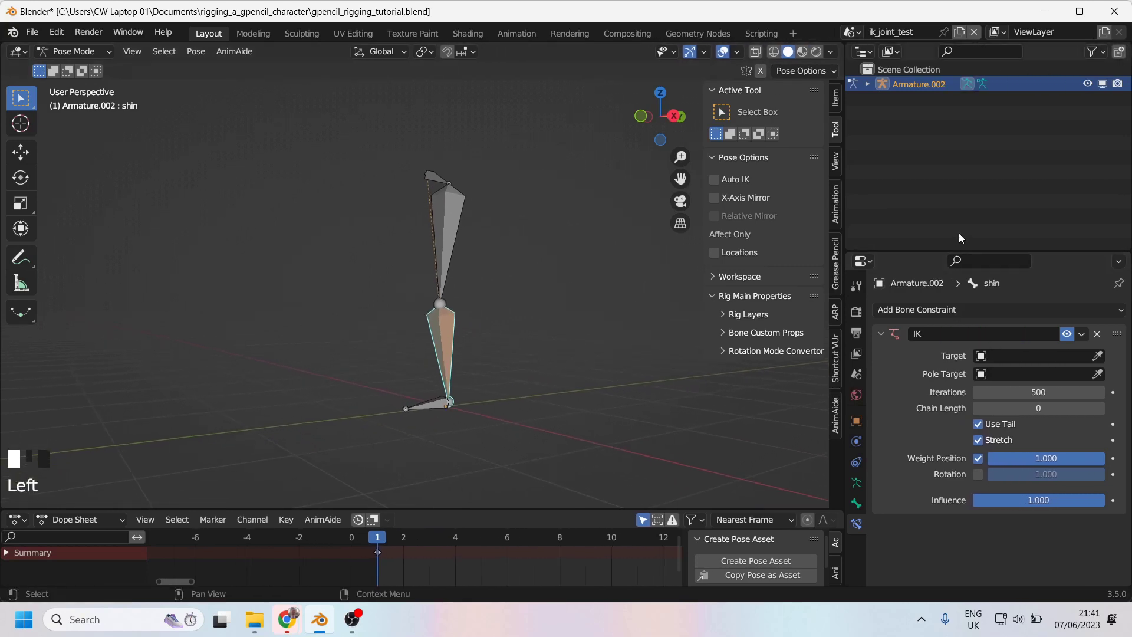
drag(958, 251, 963, 175)
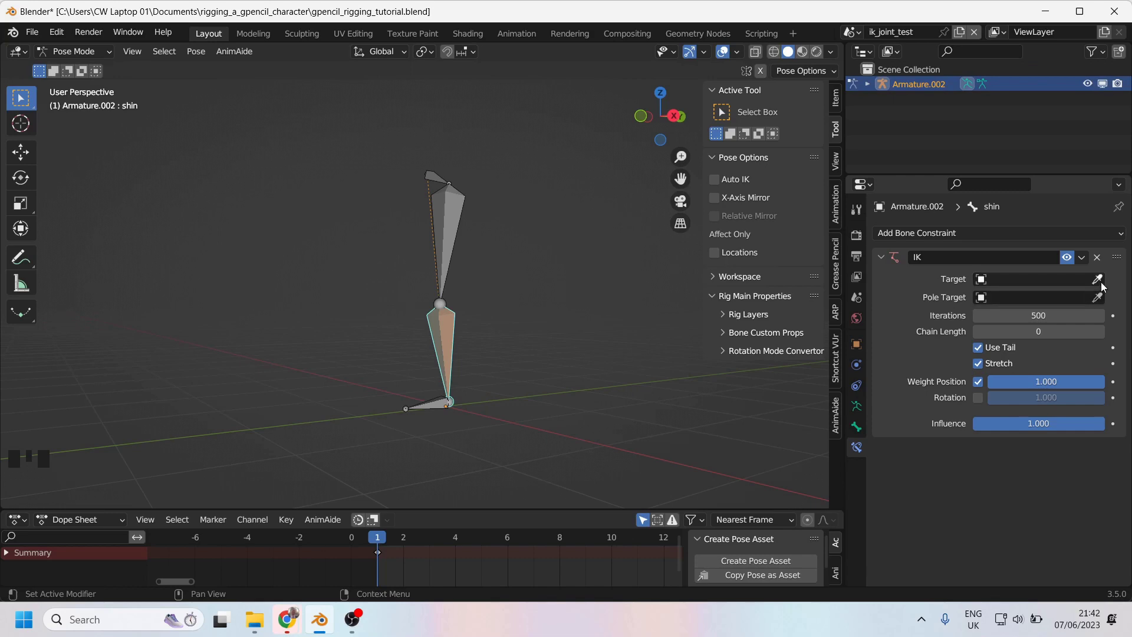
Use the Target eyedropper on the armature to set the shin IK target to Armature.002
click(1053, 279)
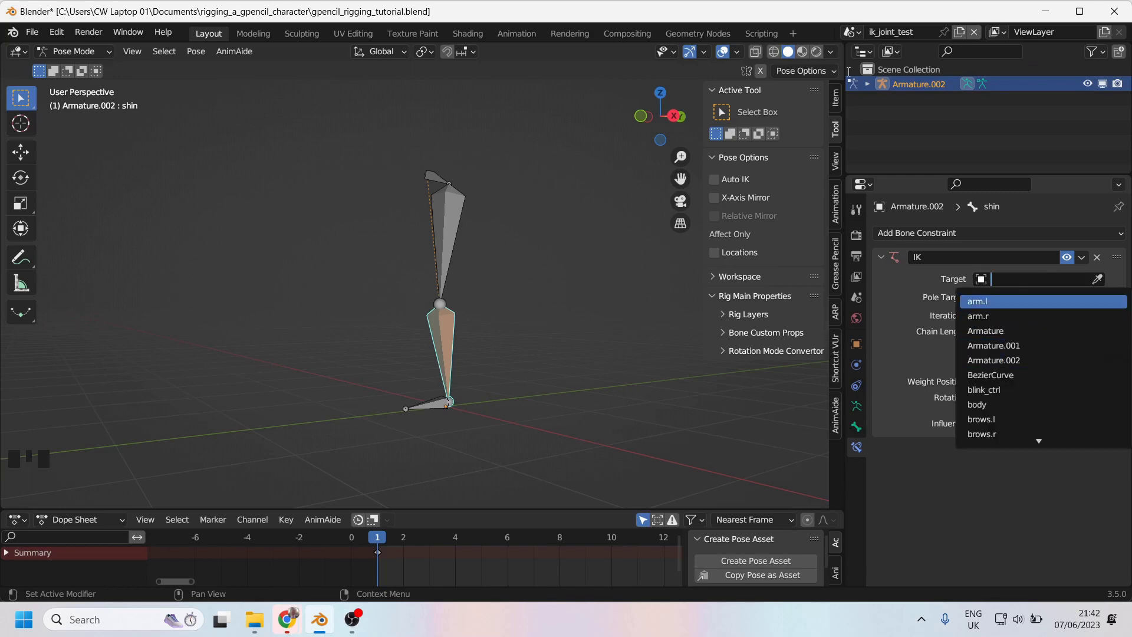
click(930, 90)
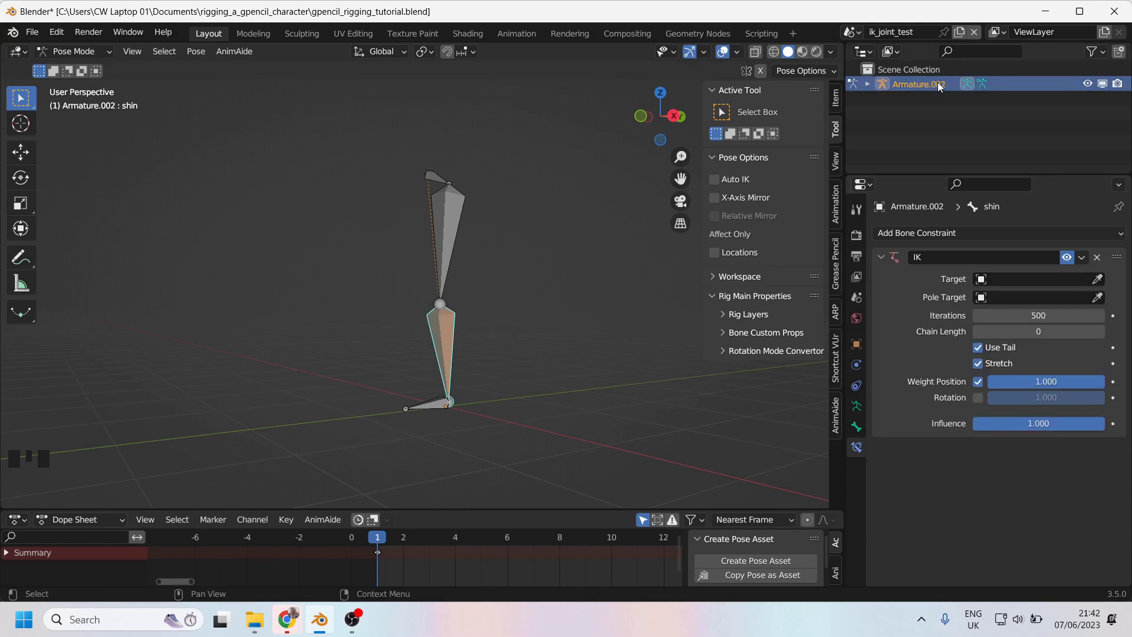
click(1097, 279)
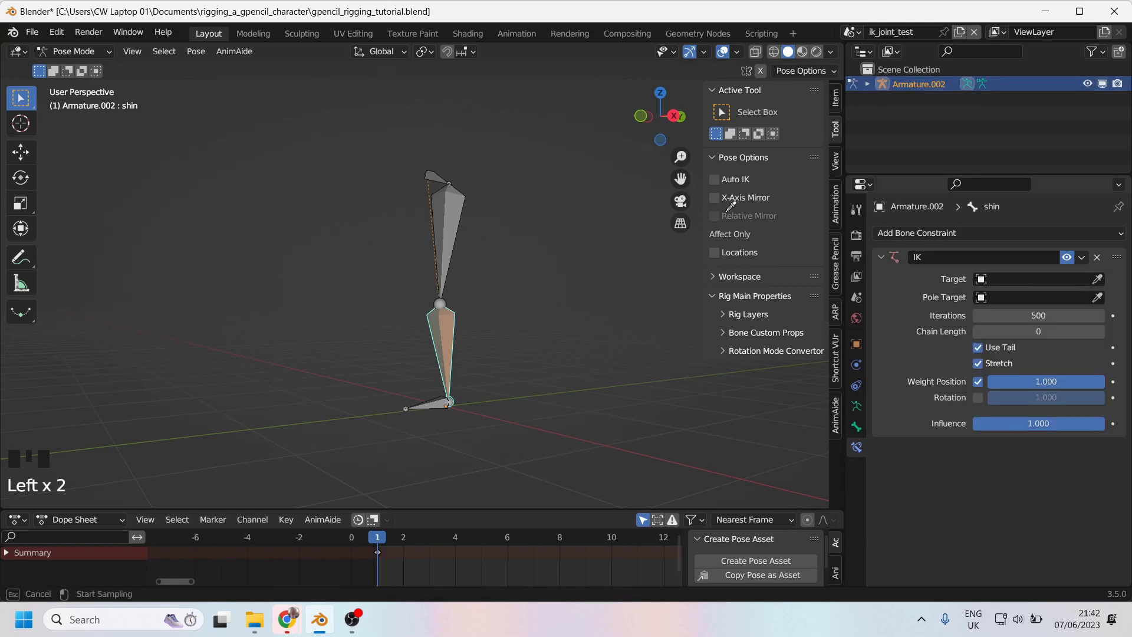
click(454, 202)
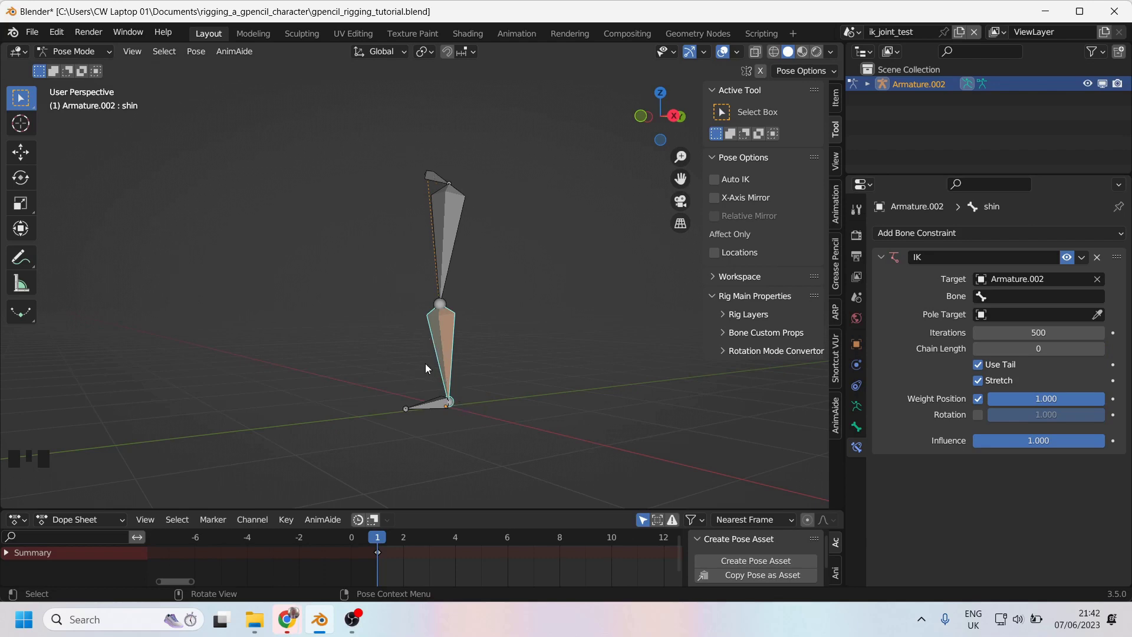
Select the foot bone, try moving and rotating it, then cancel
click(433, 404)
key(g)
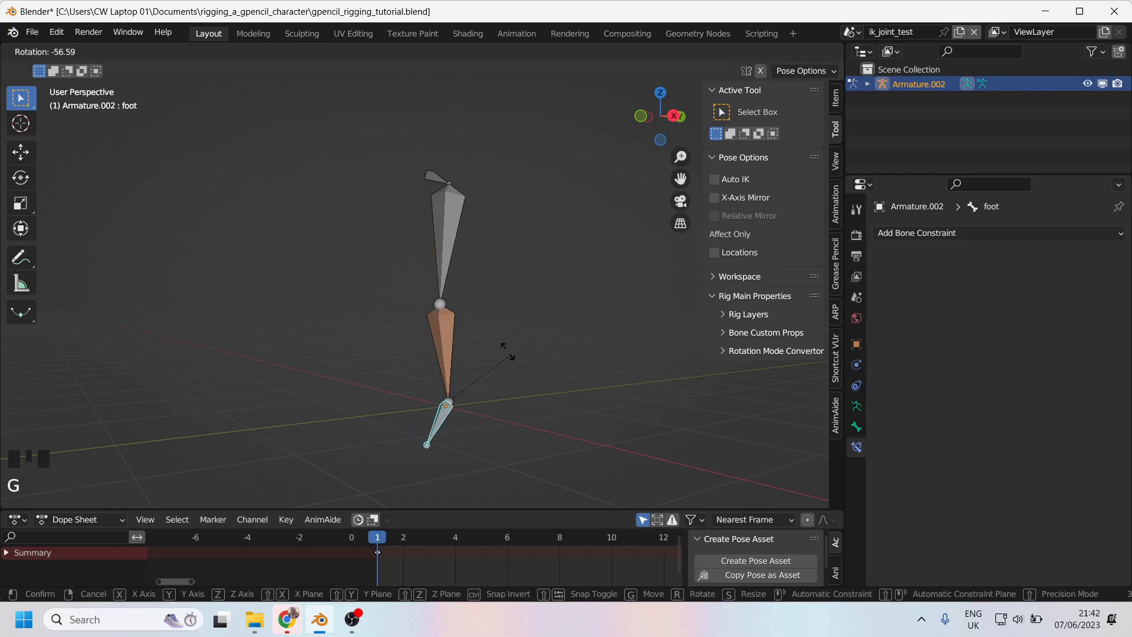
key(g)
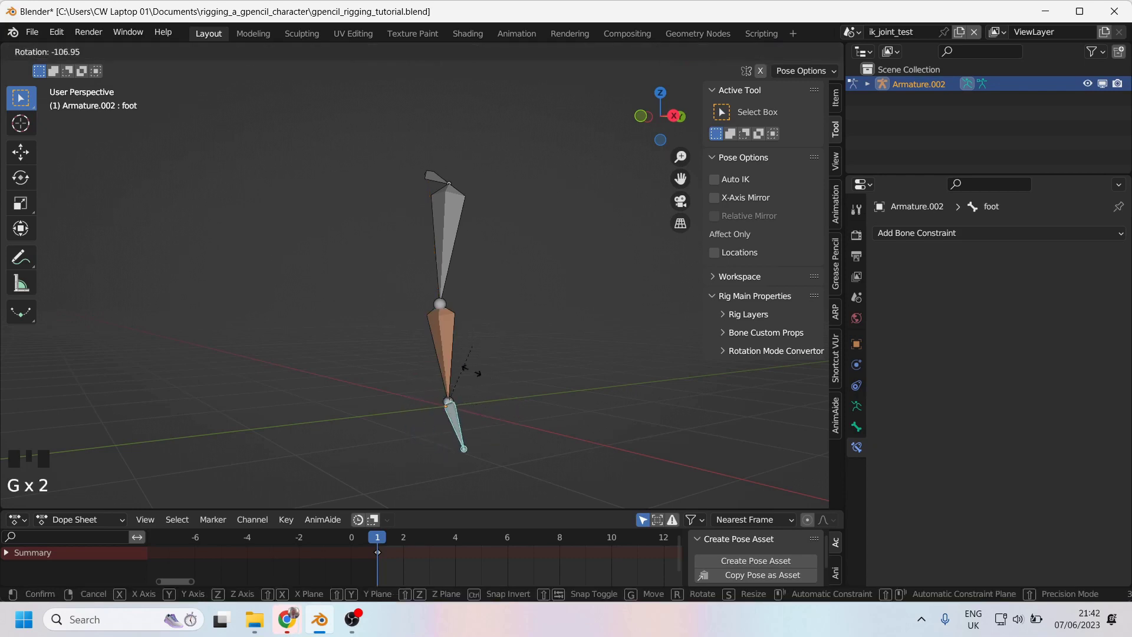
right_click(455, 433)
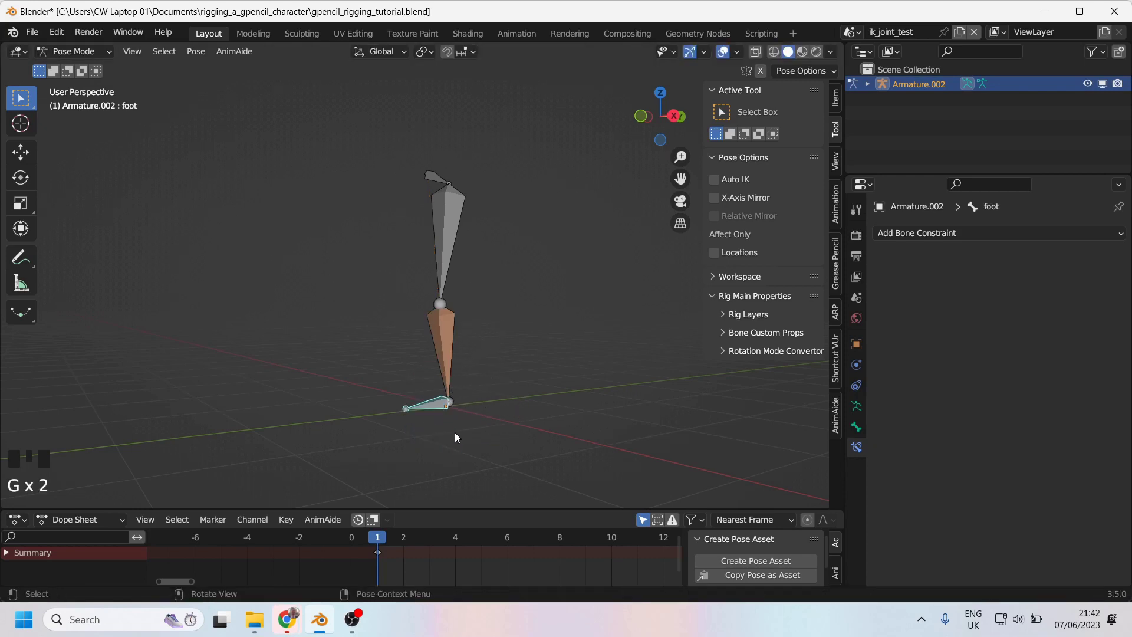
Set the shin IK constraint's target Bone to 'foot', then make the foot active
click(434, 341)
click(1001, 295)
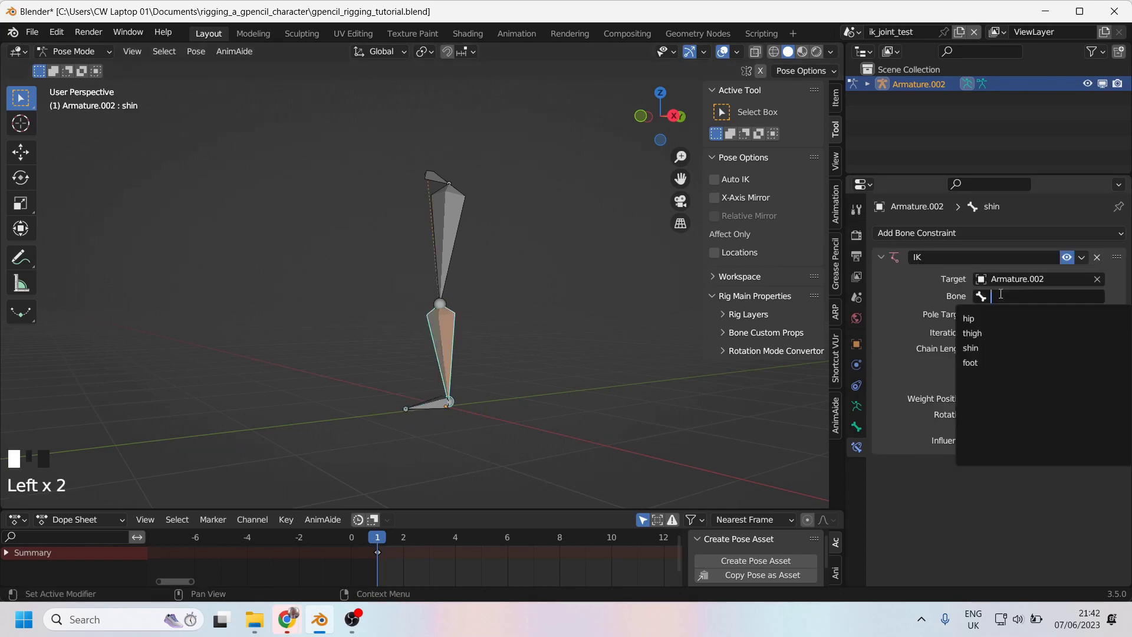
click(972, 362)
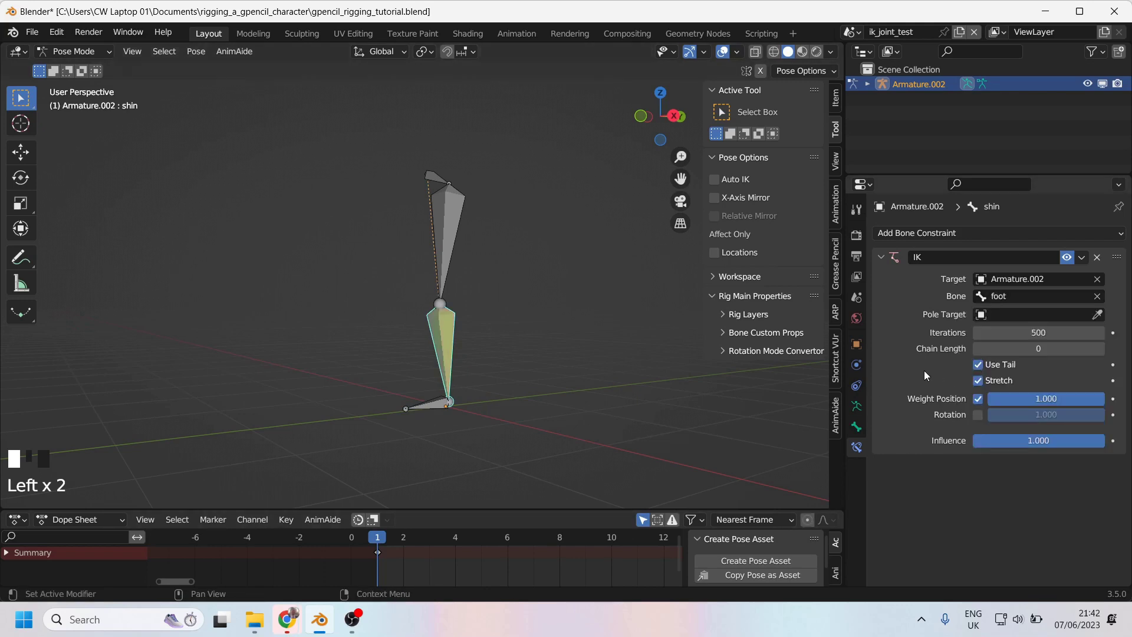
click(498, 403)
click(432, 402)
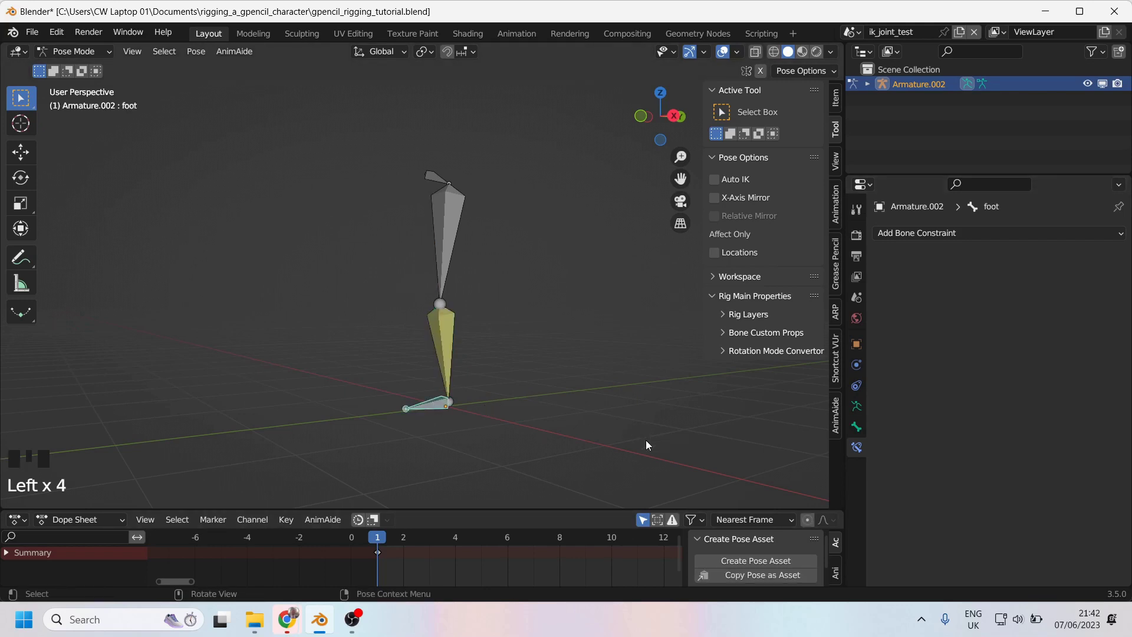
key(g)
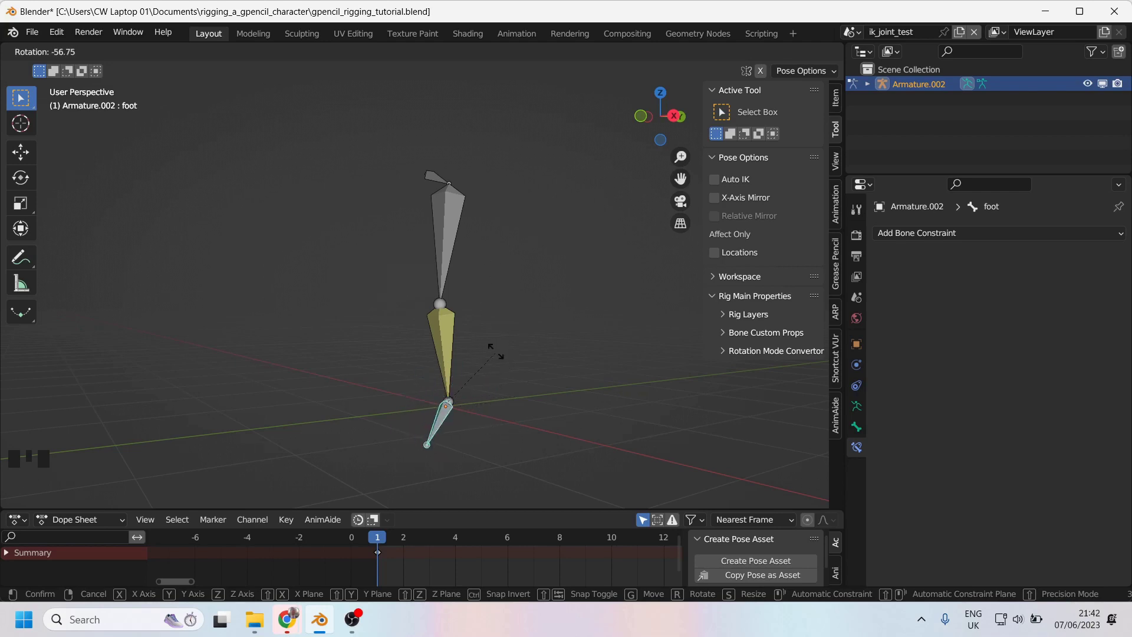
click(497, 357)
click(444, 329)
key(g)
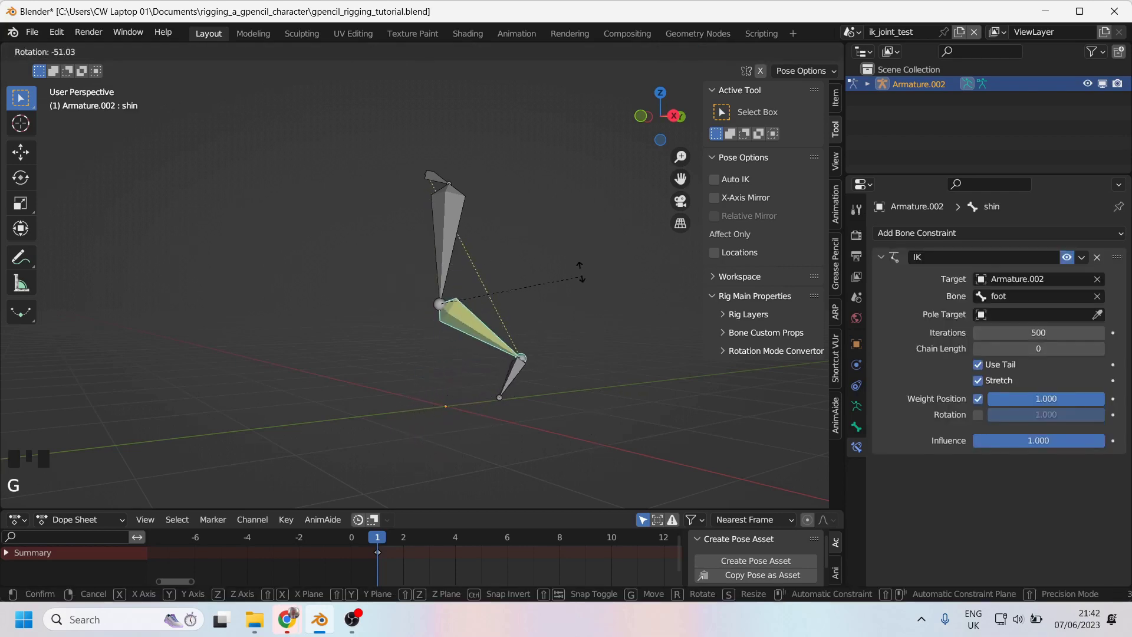
click(581, 229)
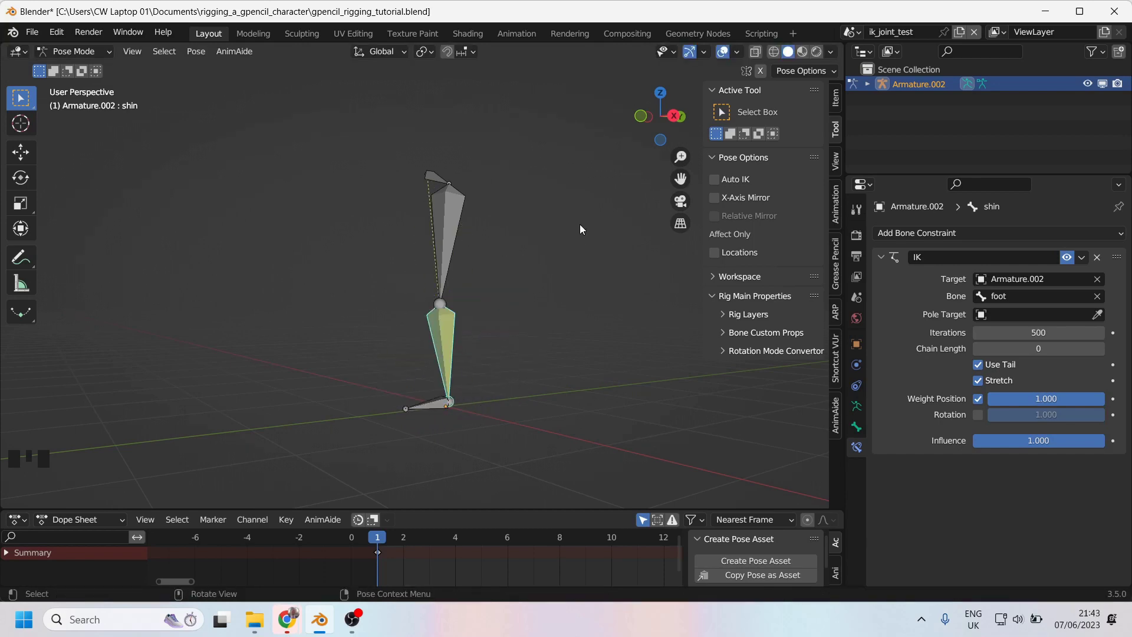
click(443, 406)
alt+middle_drag(451, 412, 490, 408)
scroll(438, 383, up, 2)
shift+middle_drag(438, 383, 460, 331)
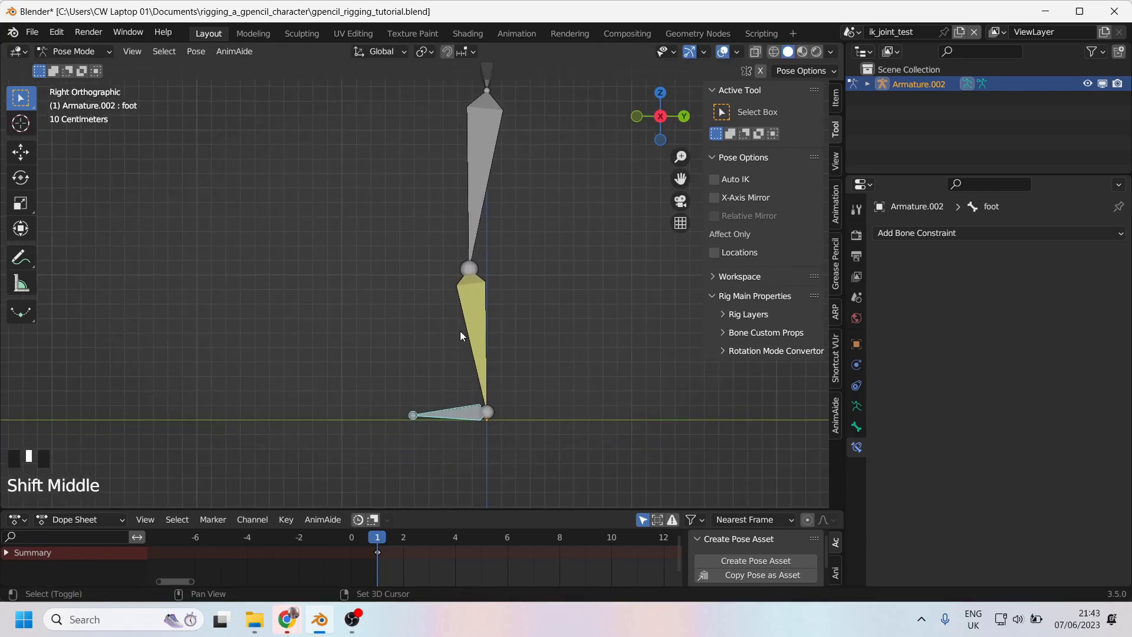
click(469, 299)
click(464, 414)
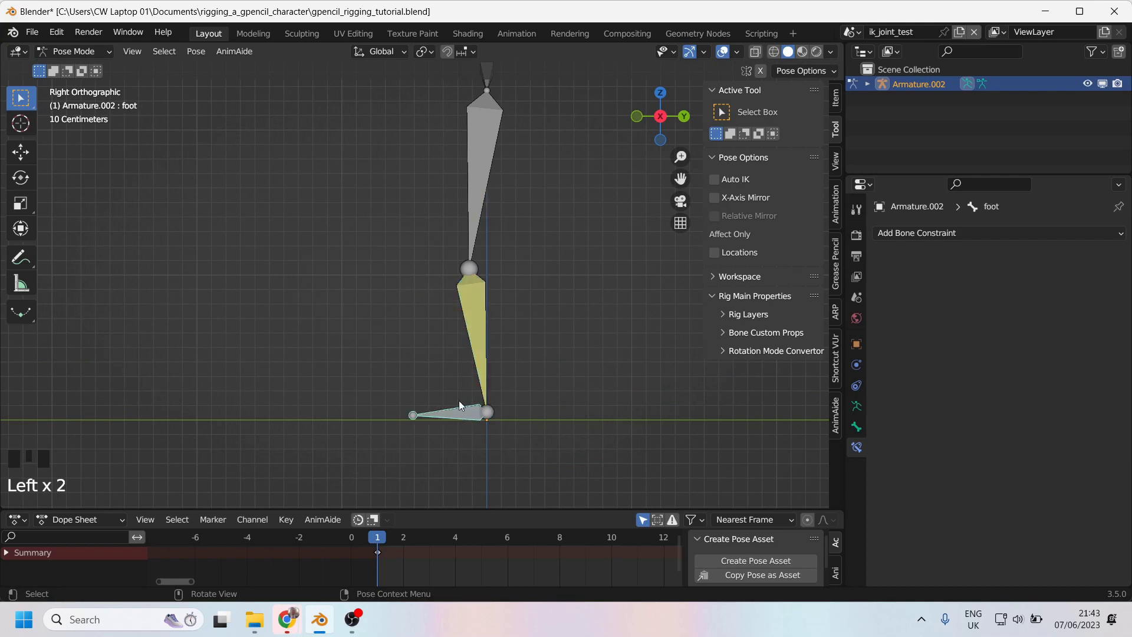
key(g)
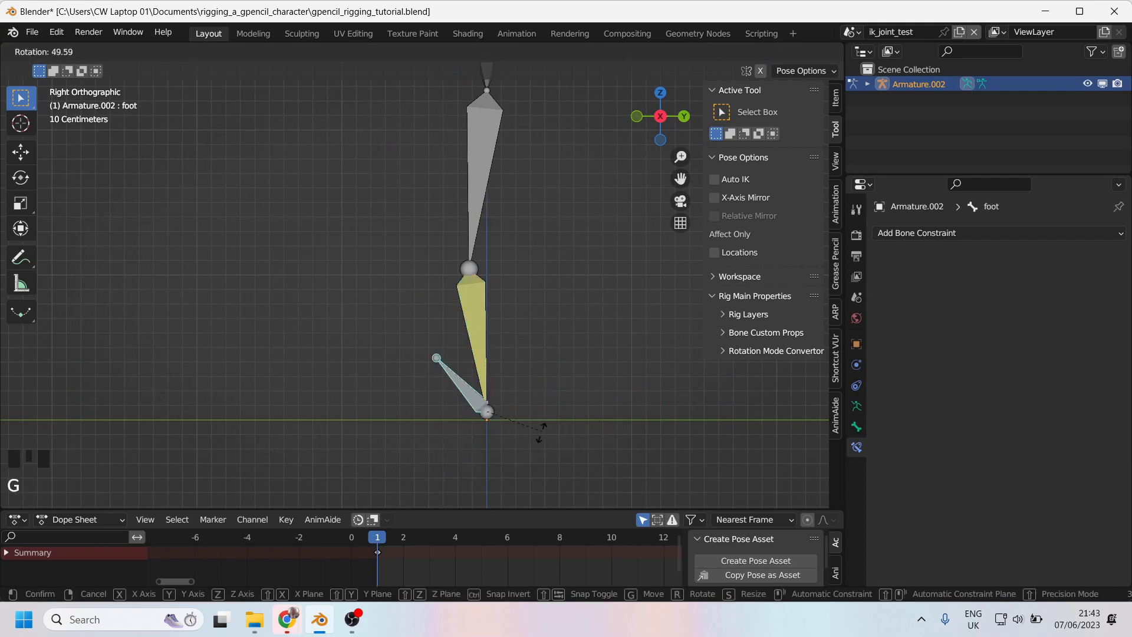
key(Escape)
click(476, 396)
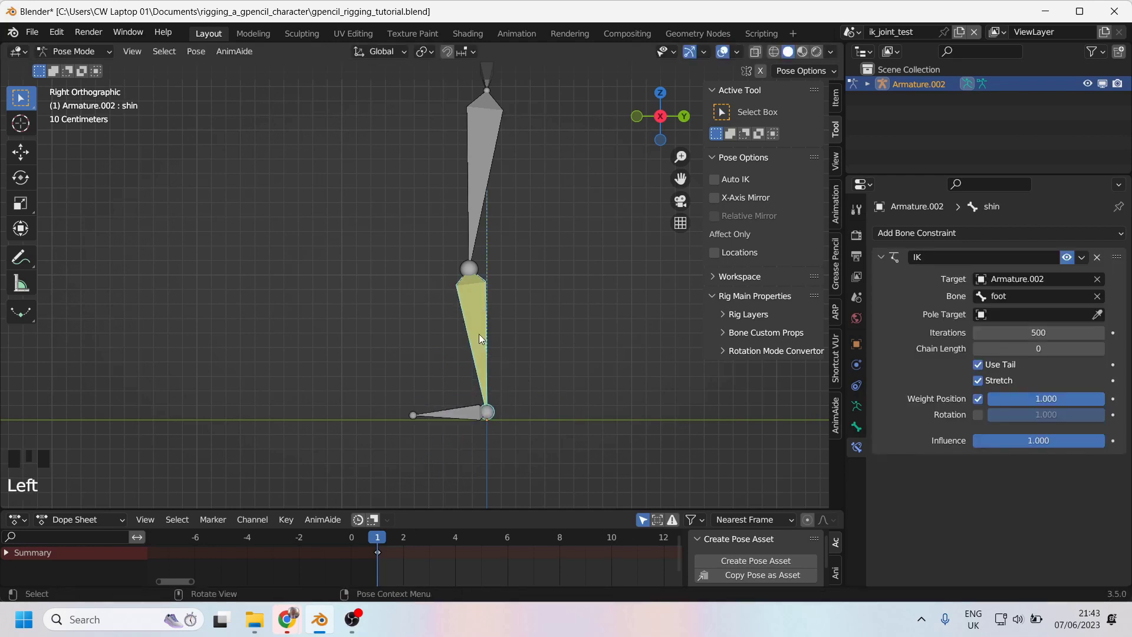
click(465, 416)
click(476, 337)
click(457, 434)
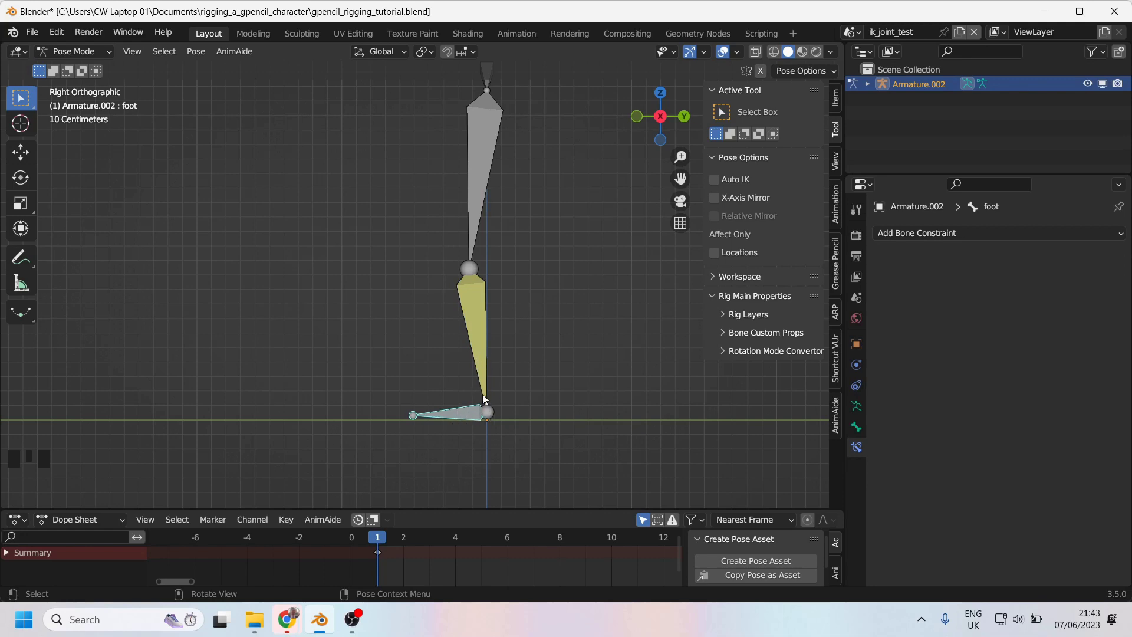
In Edit Mode, clear the foot bone's parent with Alt+P Clear Parent
key(Tab)
click(461, 415)
key(alt+p)
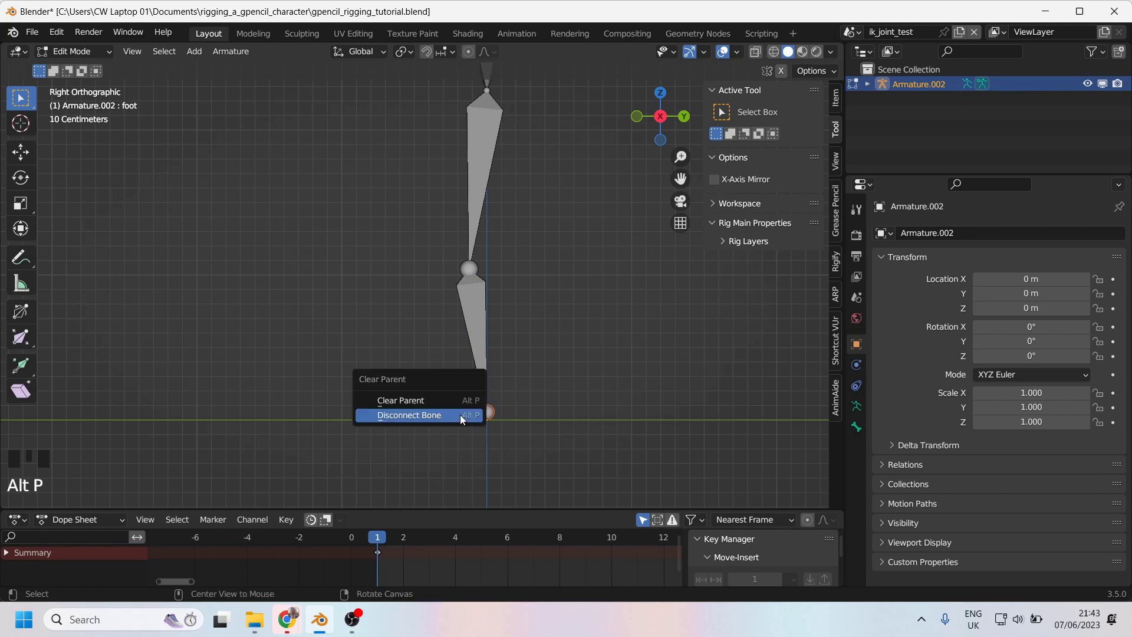
click(414, 401)
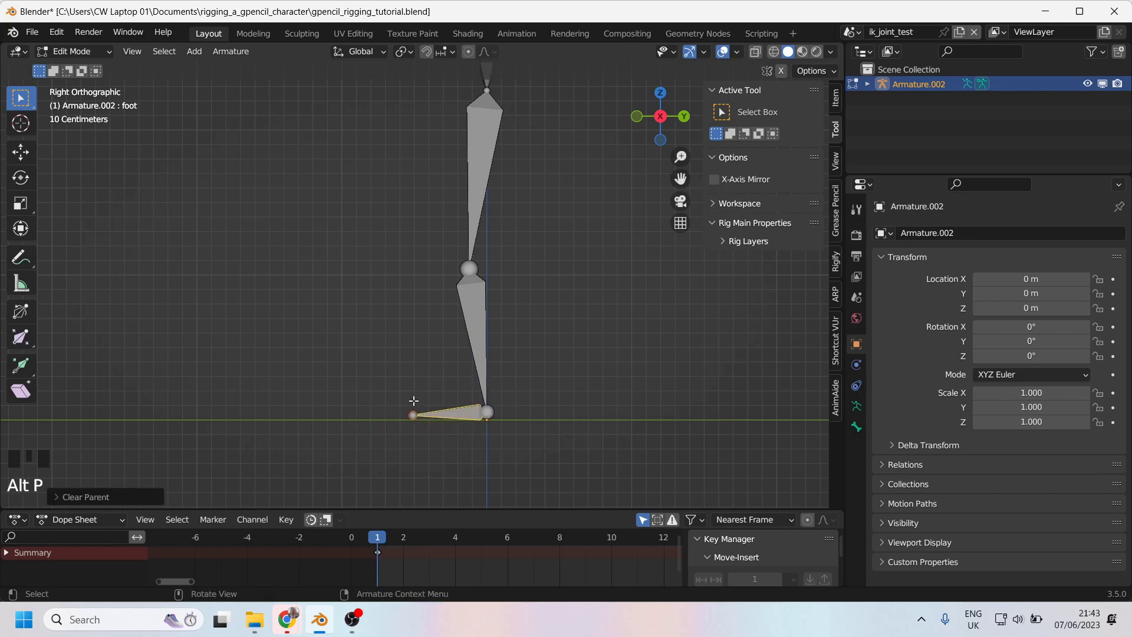
Test-move the foot and cancel, then back in Pose Mode grab the foot to test IK
click(471, 419)
key(g)
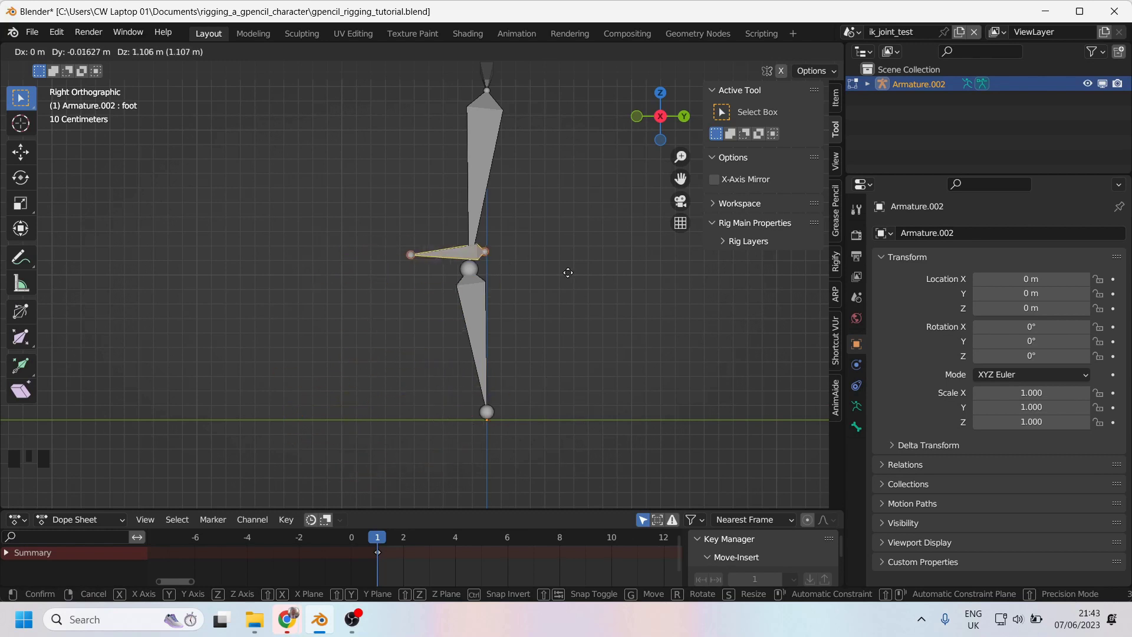
right_click(533, 374)
key(Tab)
click(466, 408)
key(g)
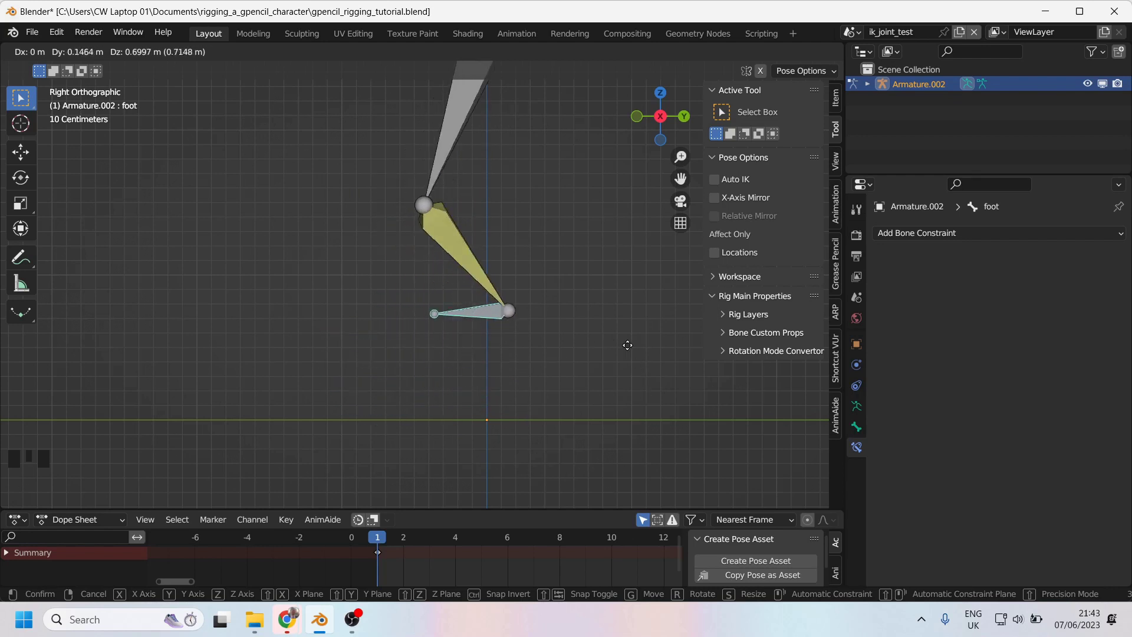
key(Escape)
alt+middle_drag(446, 316, 536, 328)
scroll(492, 353, down, 3)
key(g)
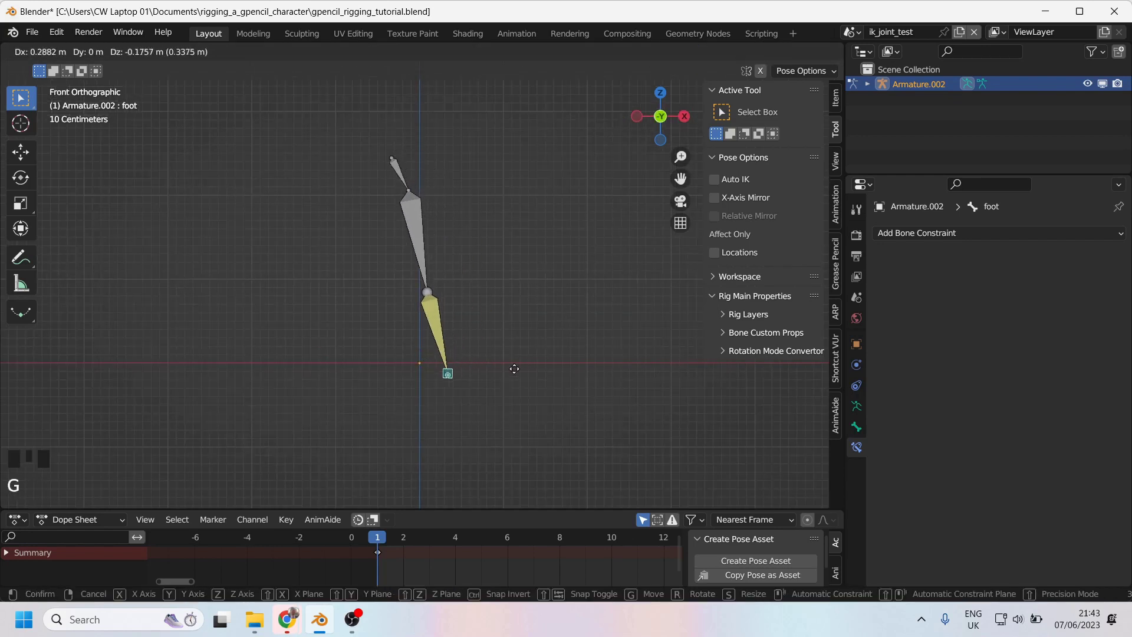
middle_drag(521, 302, 458, 302)
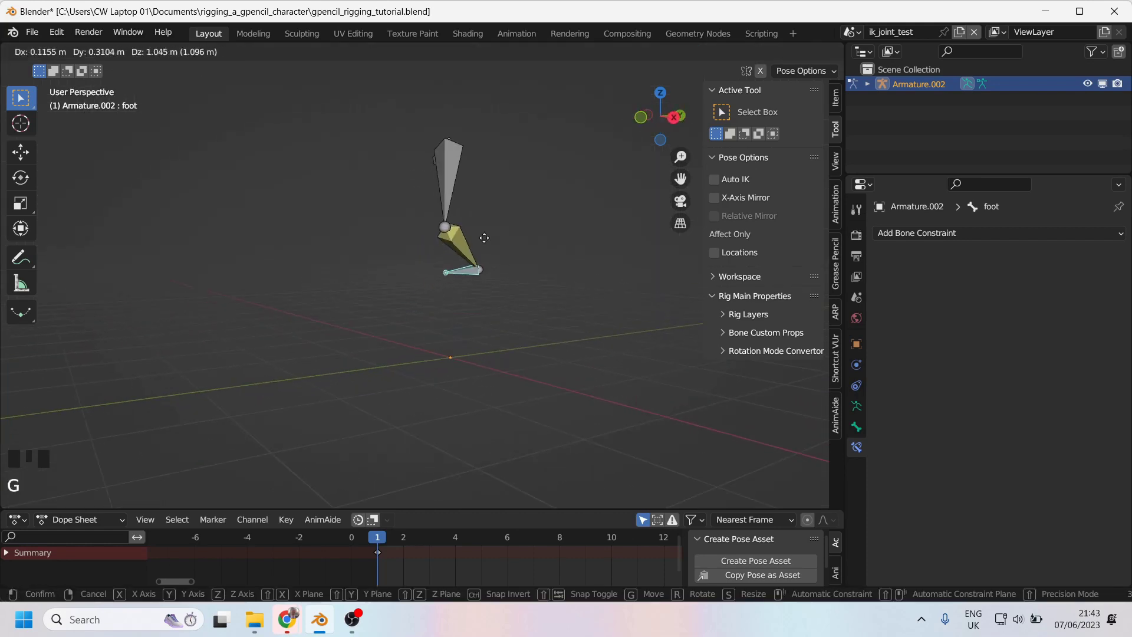
key(Escape)
alt+middle_drag(425, 183, 417, 175)
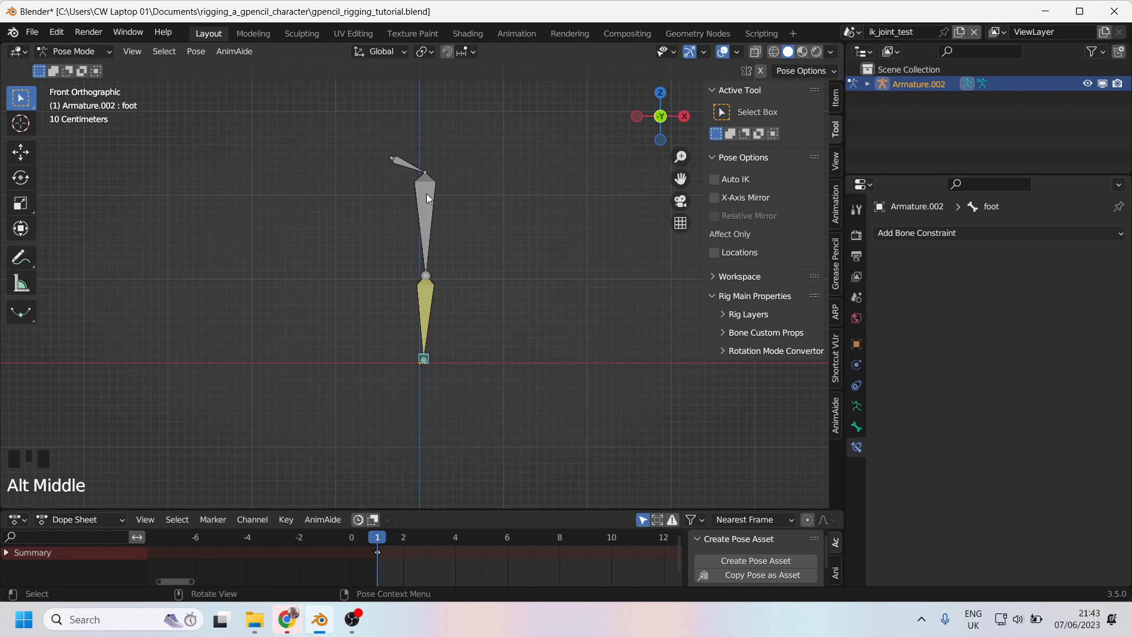
key(g)
key(Escape)
alt+middle_click(445, 239)
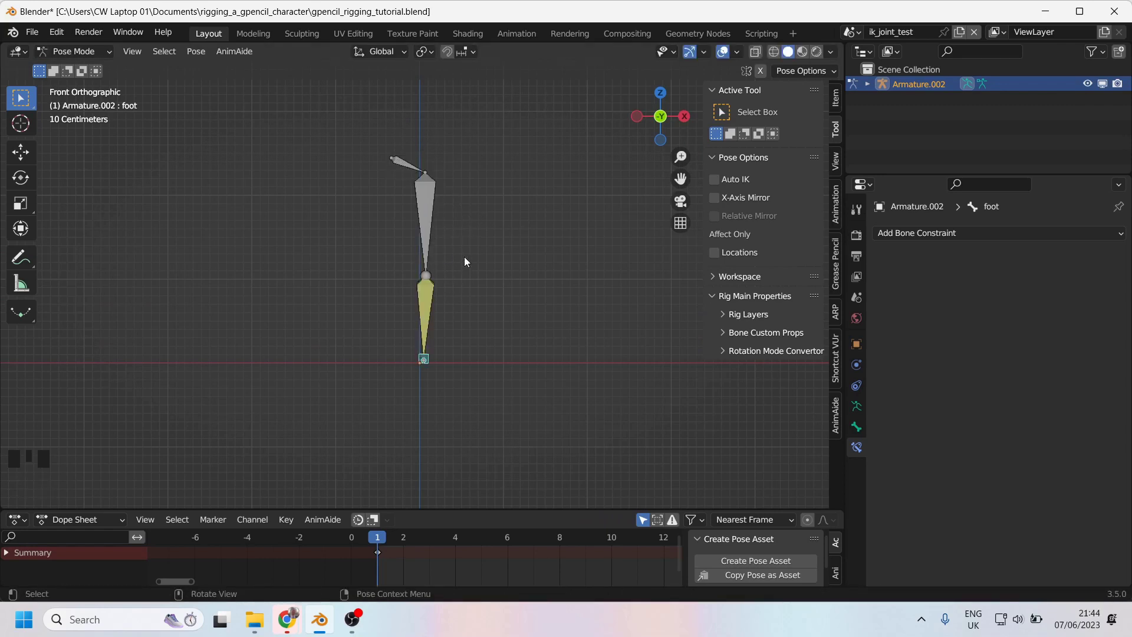
key(g)
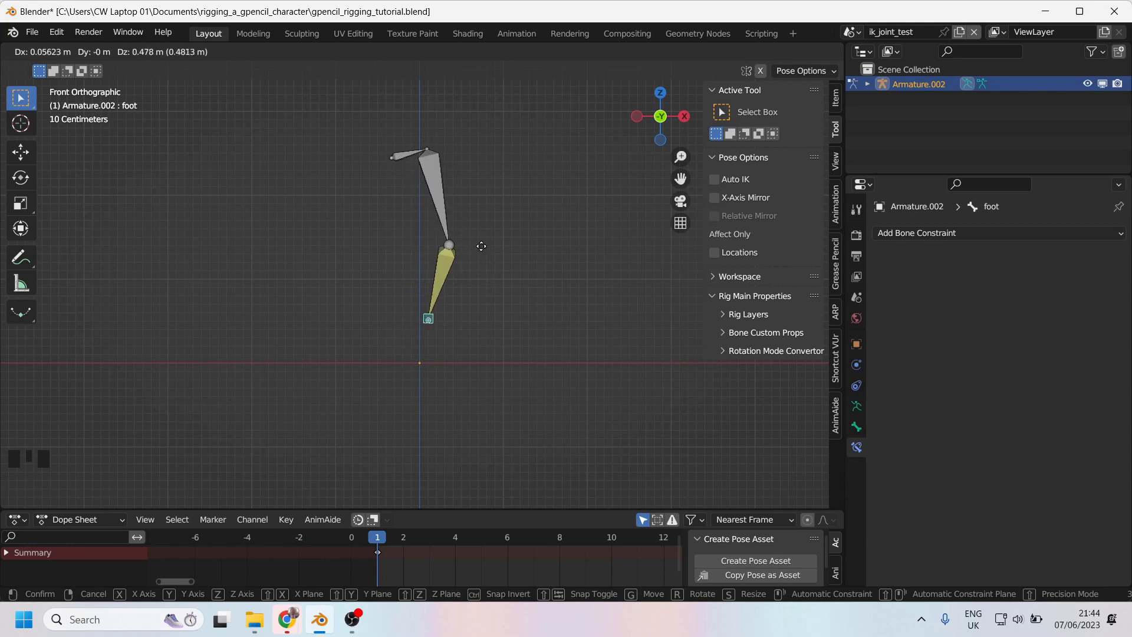
key(Escape)
alt+middle_drag(481, 266, 475, 260)
key(shift+space)
key(d)
drag(478, 186, 452, 257)
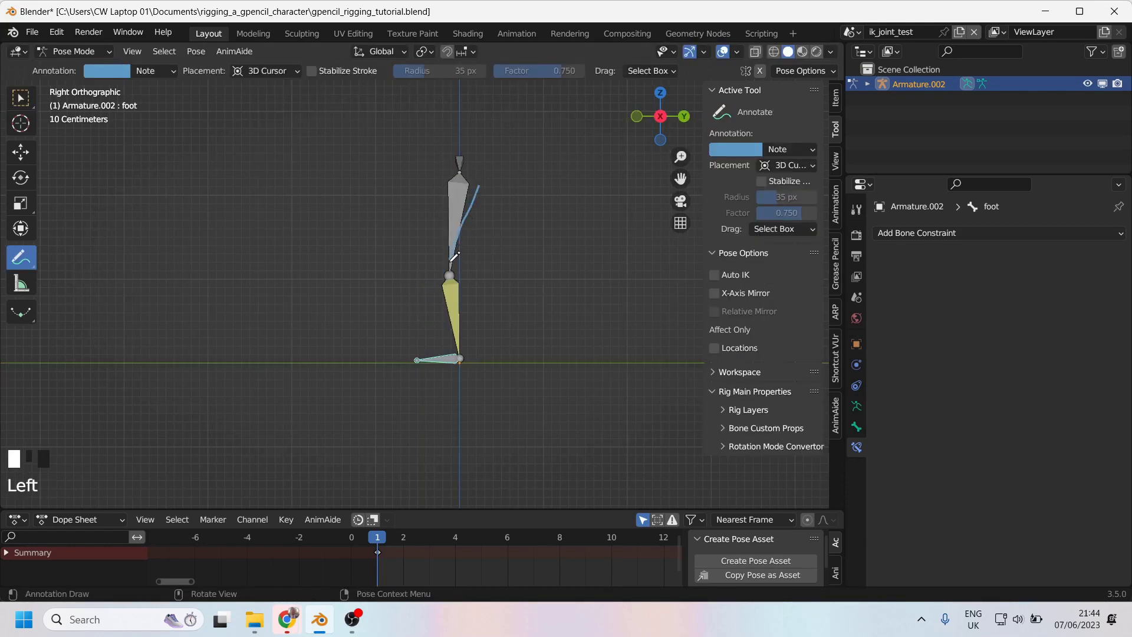
key(ctrl+z)
drag(481, 186, 482, 196)
drag(466, 257, 476, 323)
alt+middle_drag(475, 323, 401, 177)
click(391, 170)
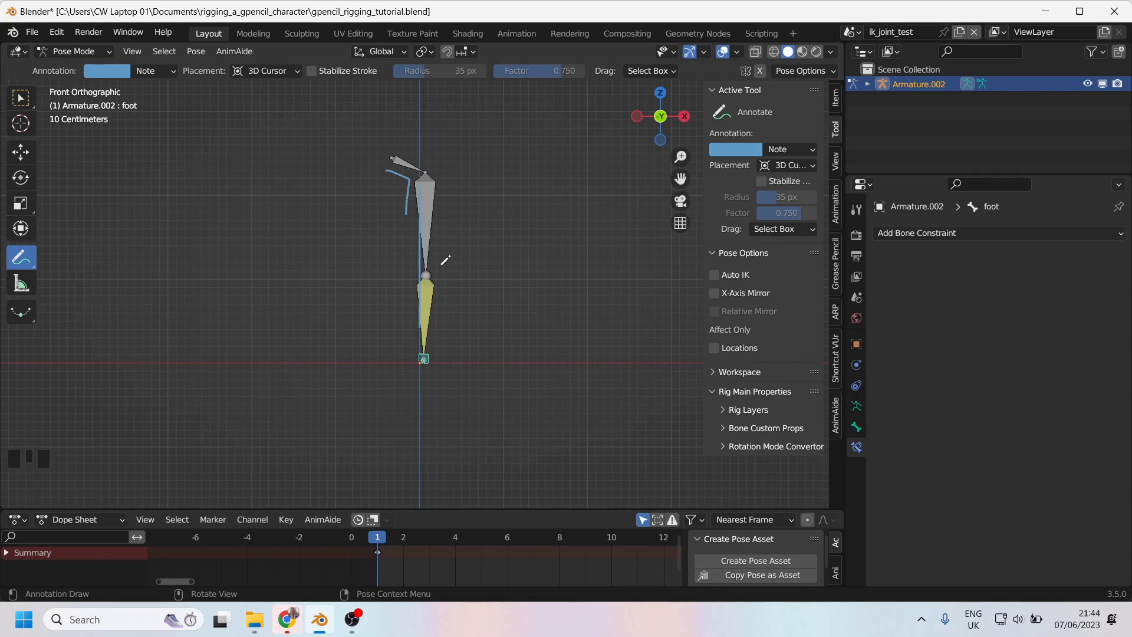
key(ctrl+z)
key(ctrl+z)
mouse_move(493, 257)
alt+middle_down()
mouse_move(495, 212)
mouse_move(413, 177)
alt+middle_up()
Set the shin's IK Chain Length to 1 and test by moving the foot from the front
click(20, 98)
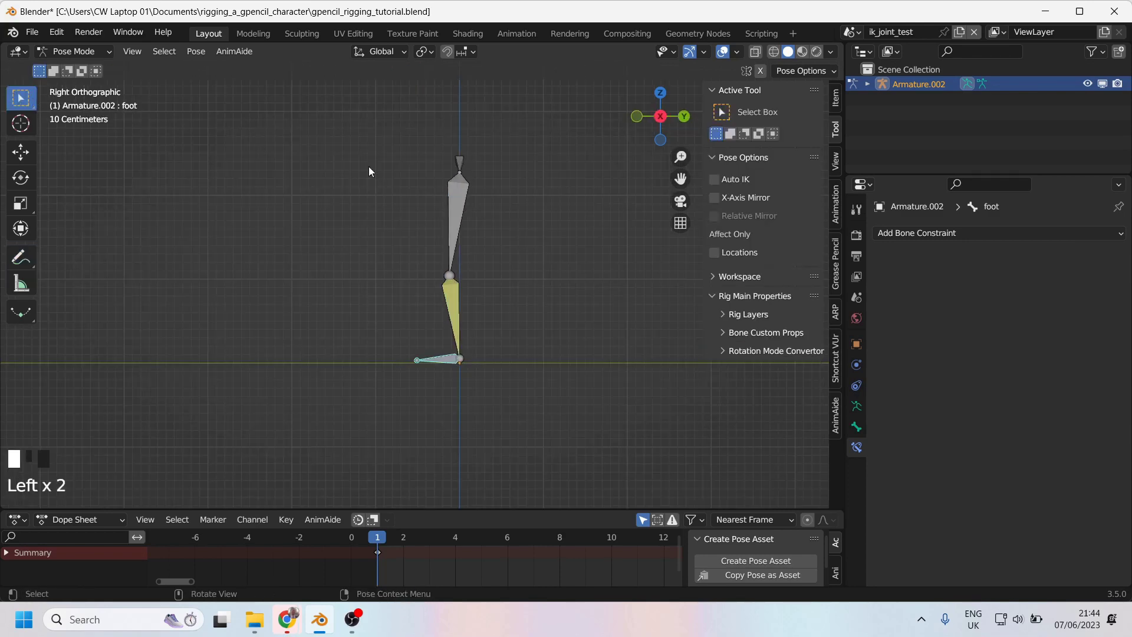
click(457, 306)
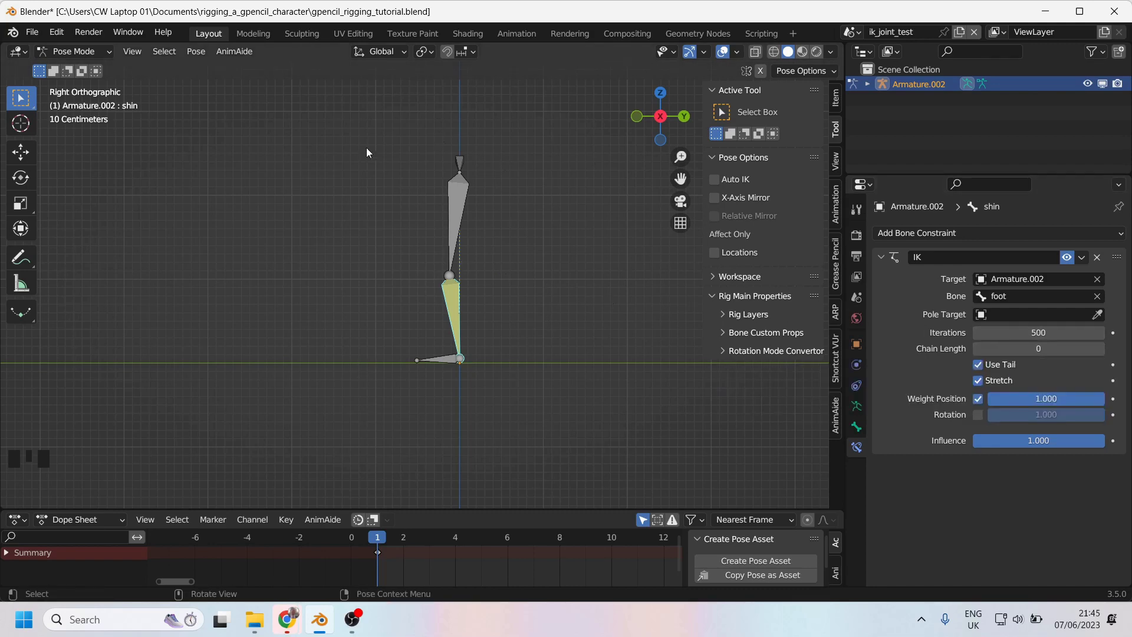
click(1099, 347)
click(447, 360)
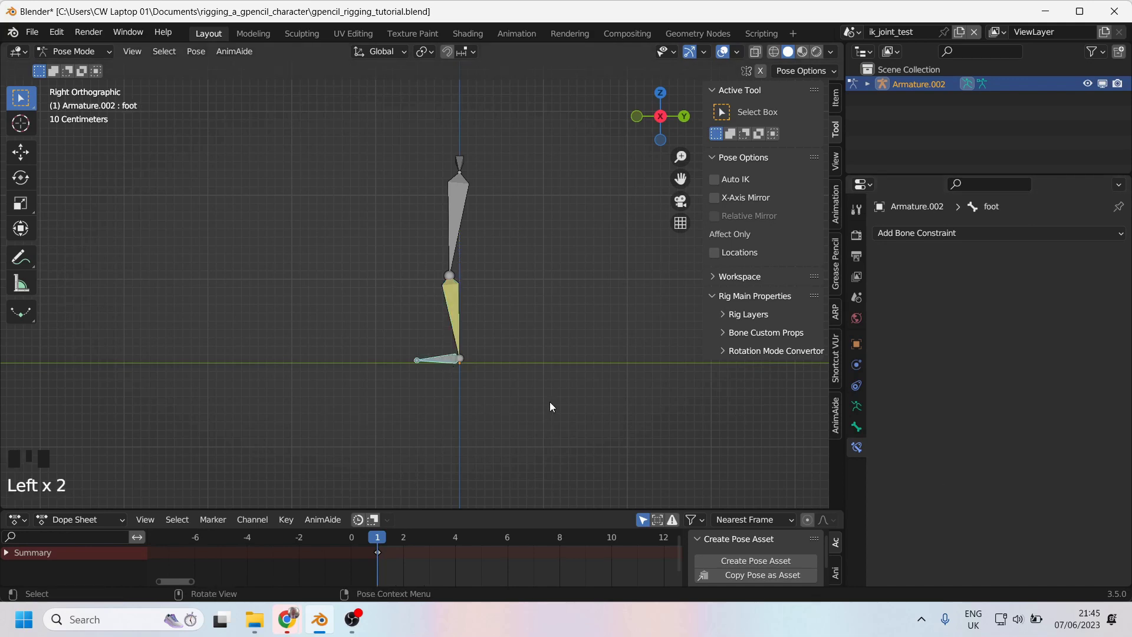
alt+middle_drag(419, 387, 575, 389)
key(g)
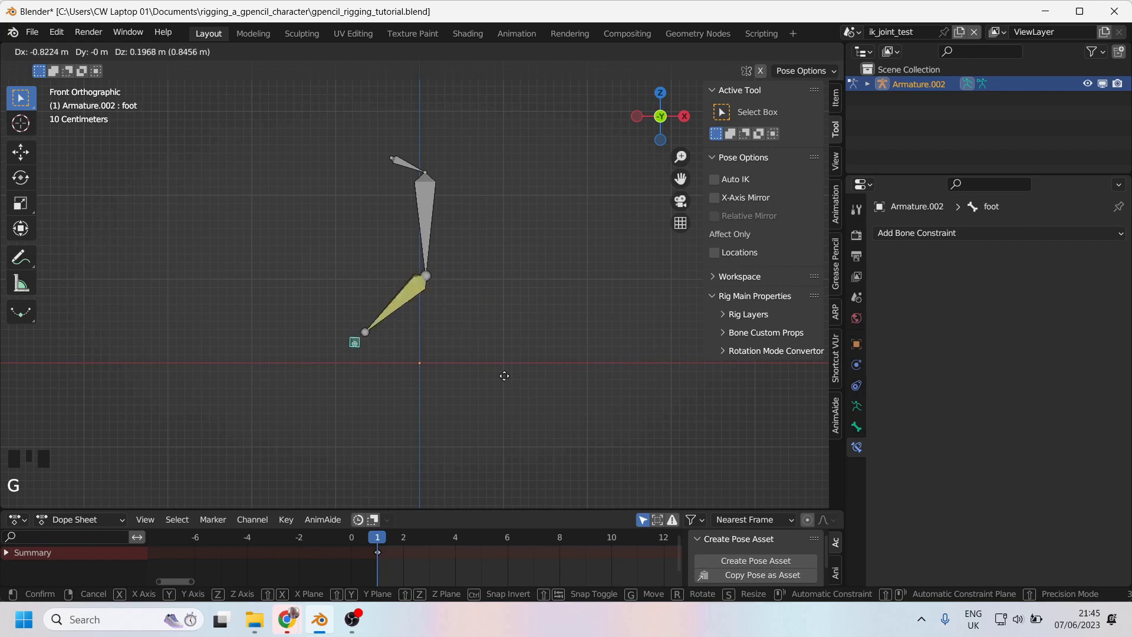
click(438, 317)
Undo a stray annotation, retest the foot move from the side, and cancel back to rest
key(shift+space)
key(d)
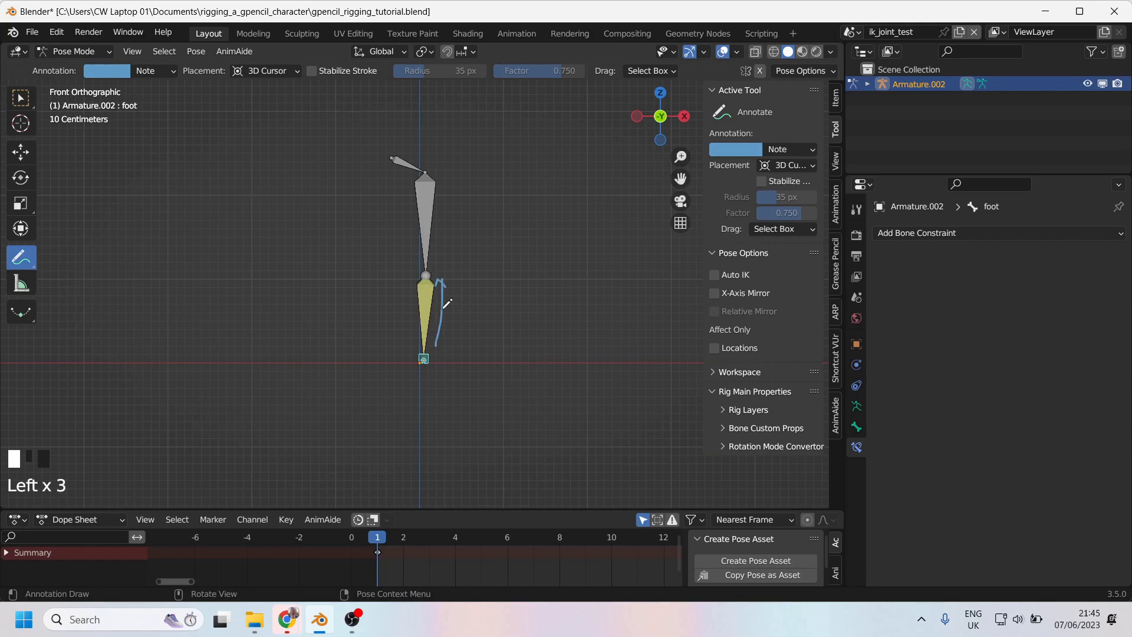
key(ctrl+z)
key(ctrl+z)
key(ctrl+z)
alt+middle_drag(561, 286, 500, 341)
key(g)
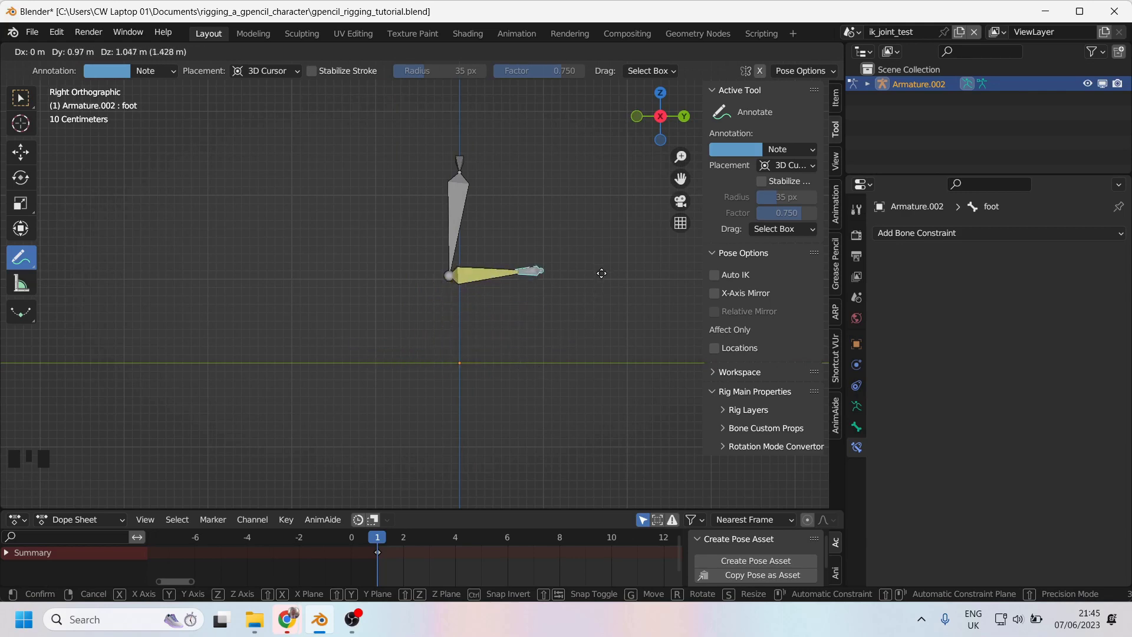
key(Escape)
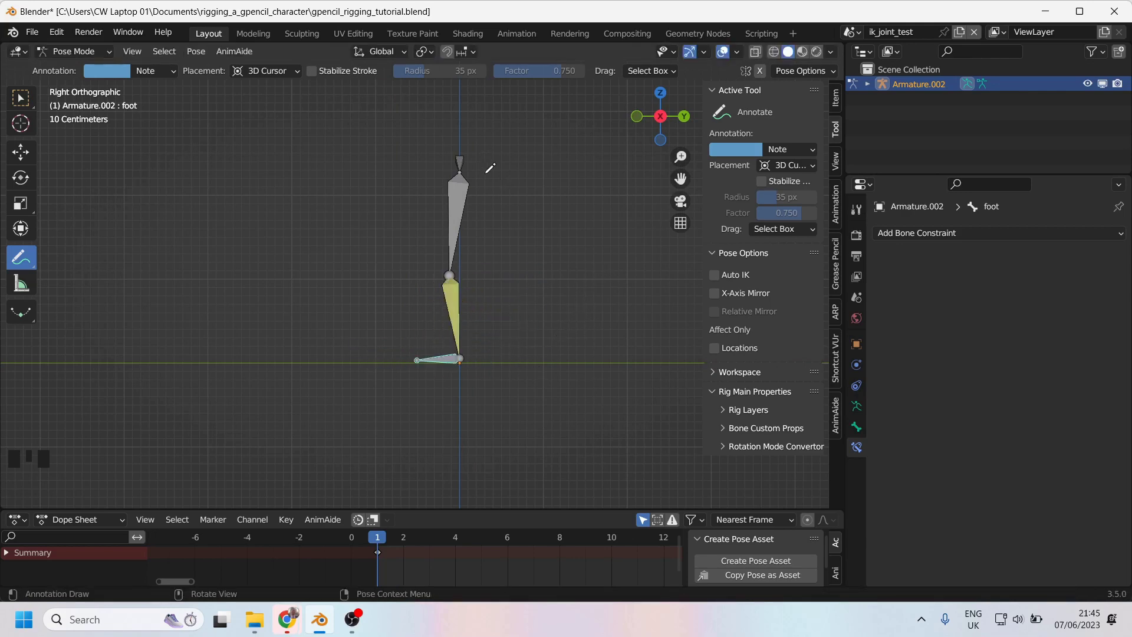
click(21, 105)
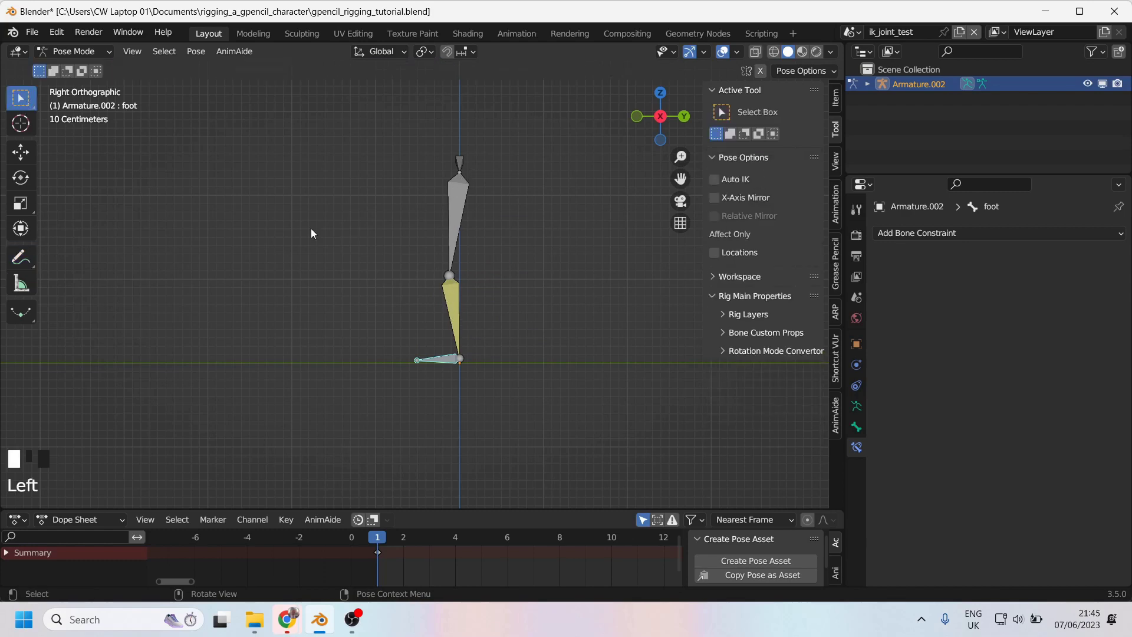
Raise the shin's IK Chain Length to 2 and test by moving the foot from side and front
click(454, 301)
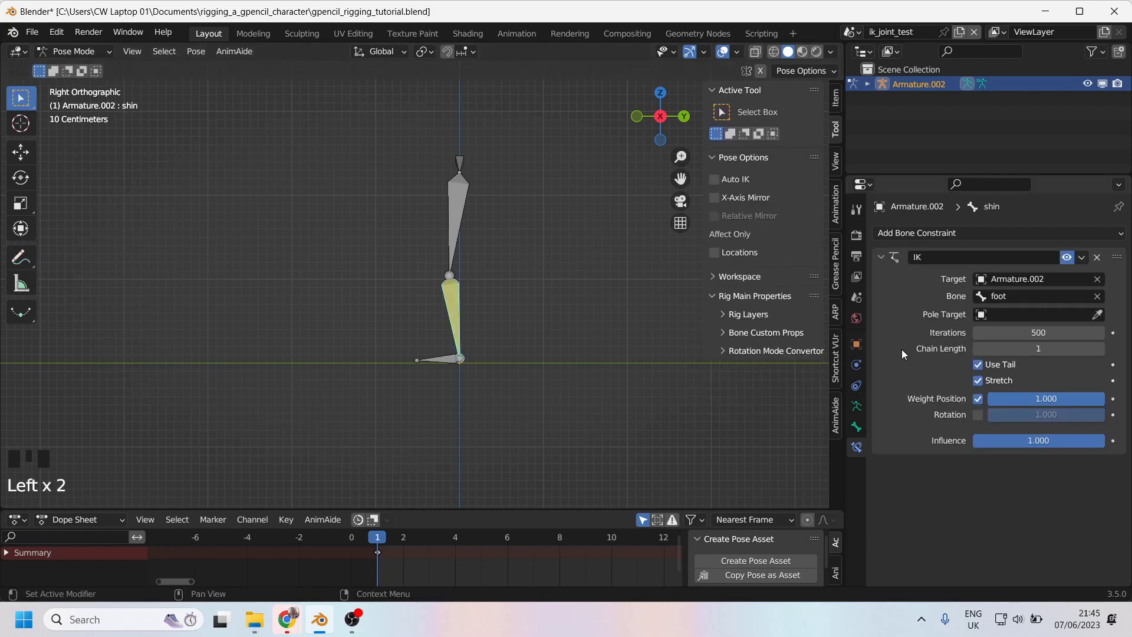
click(1100, 349)
click(436, 358)
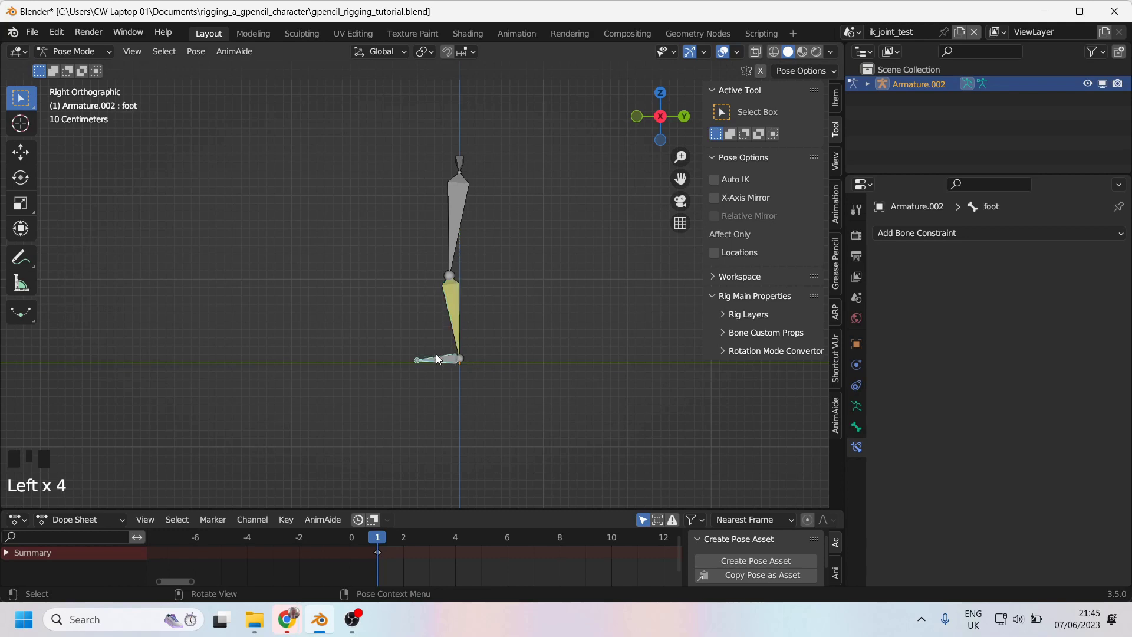
key(g)
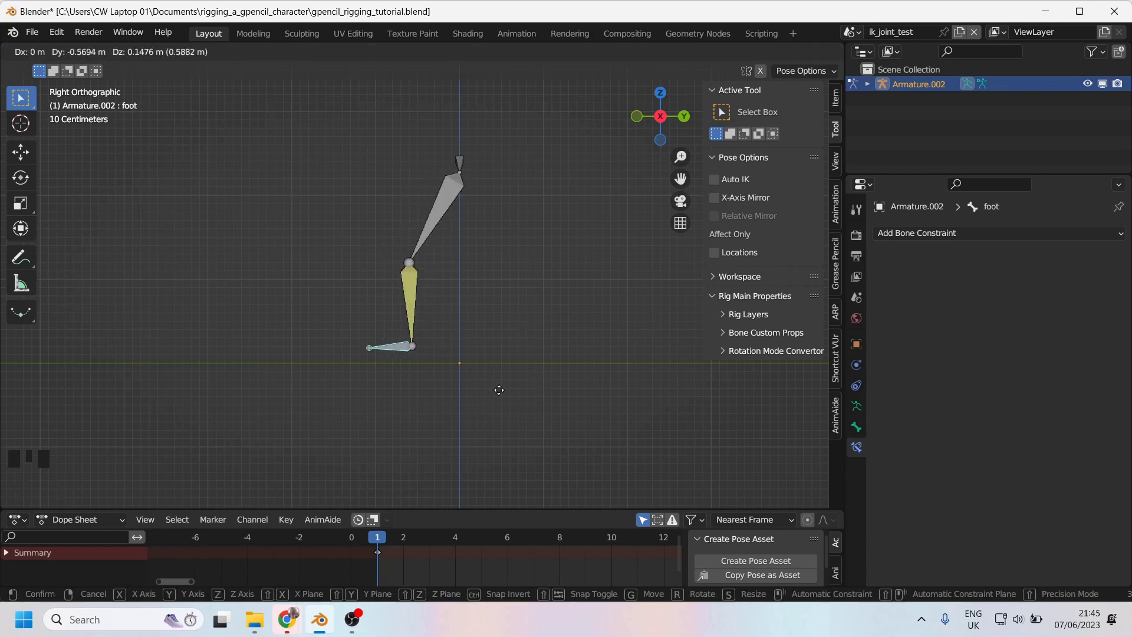
alt+middle_drag(550, 329, 574, 333)
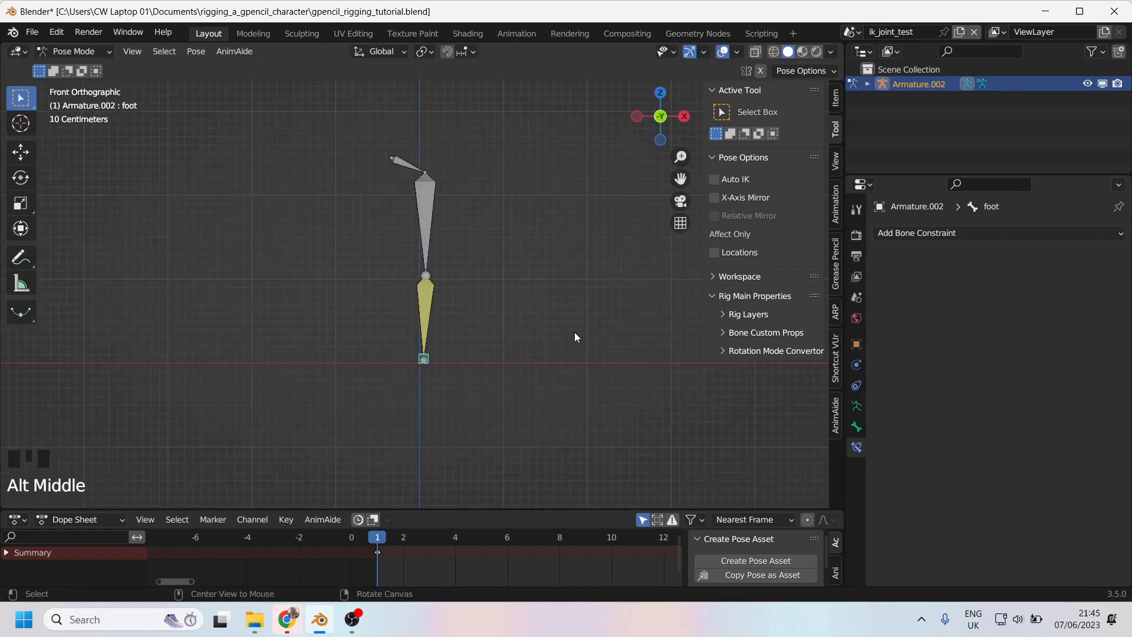
key(g)
alt+middle_drag(573, 294, 555, 295)
With the Annotate tool, draw note lines alongside the shin and thigh
click(21, 257)
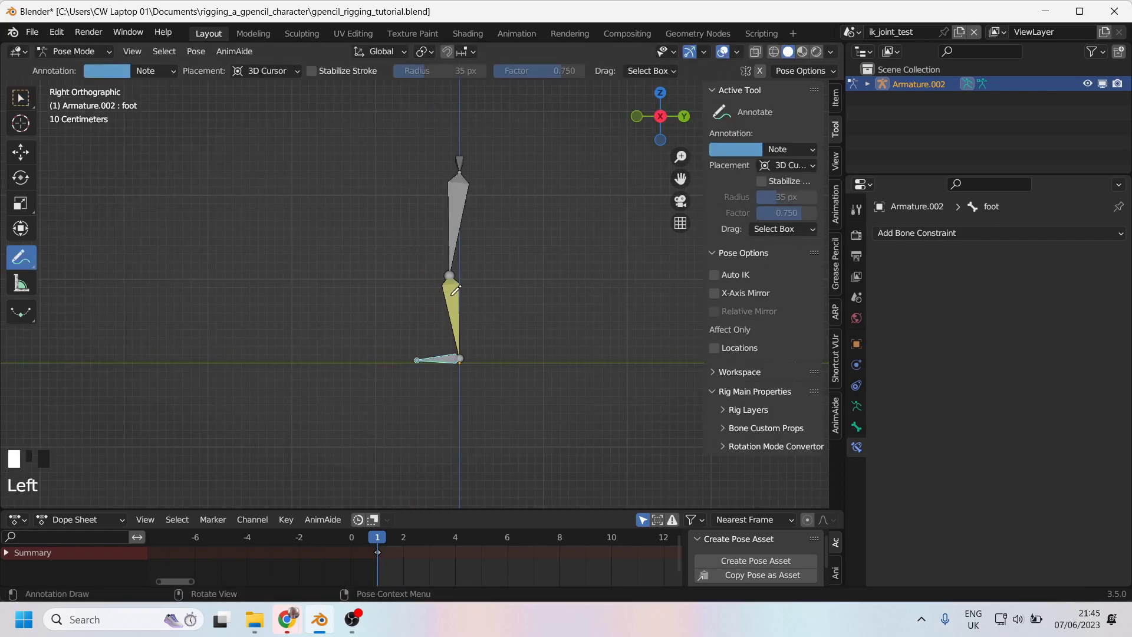
drag(465, 347, 466, 316)
drag(458, 264, 477, 192)
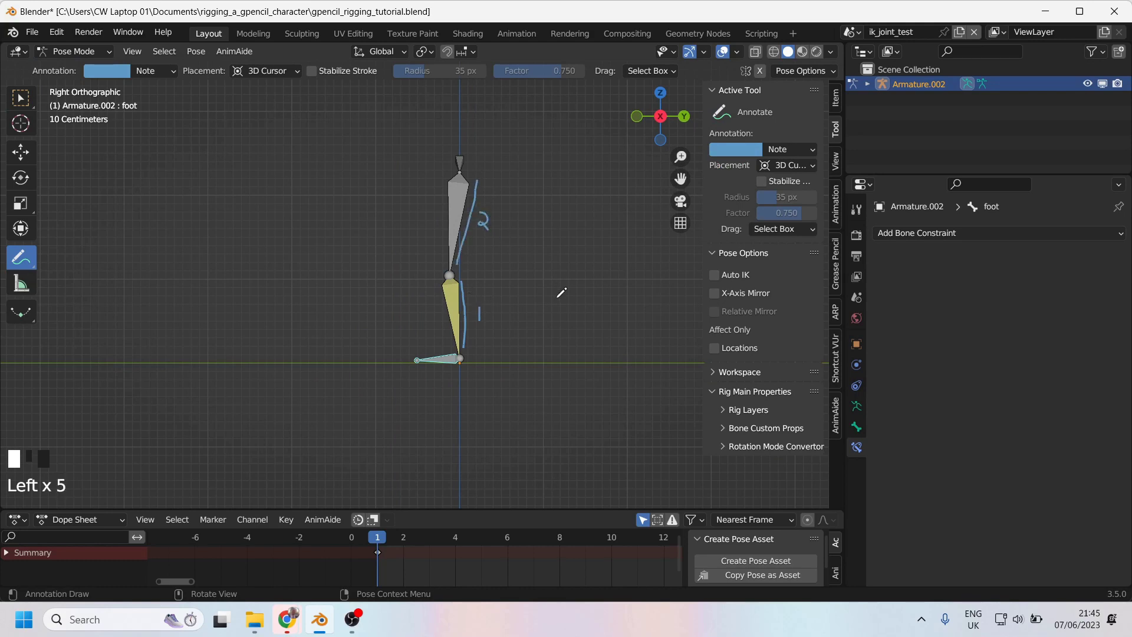
alt+middle_drag(489, 278, 472, 260)
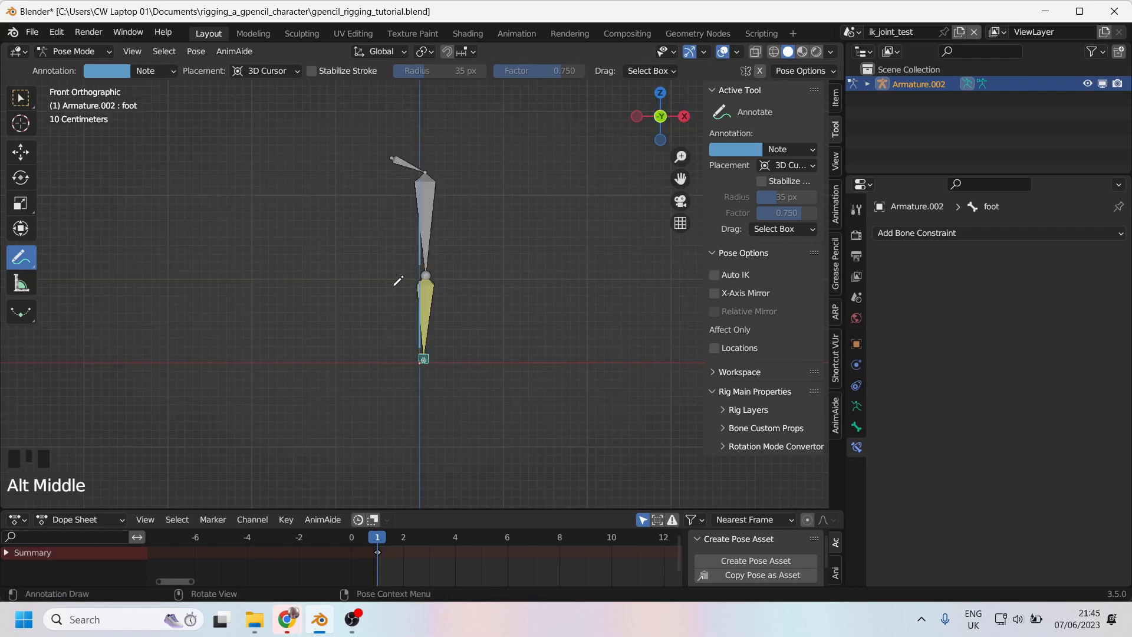
Set the shin bone's IK constraint Chain Length to 3
click(26, 103)
click(428, 292)
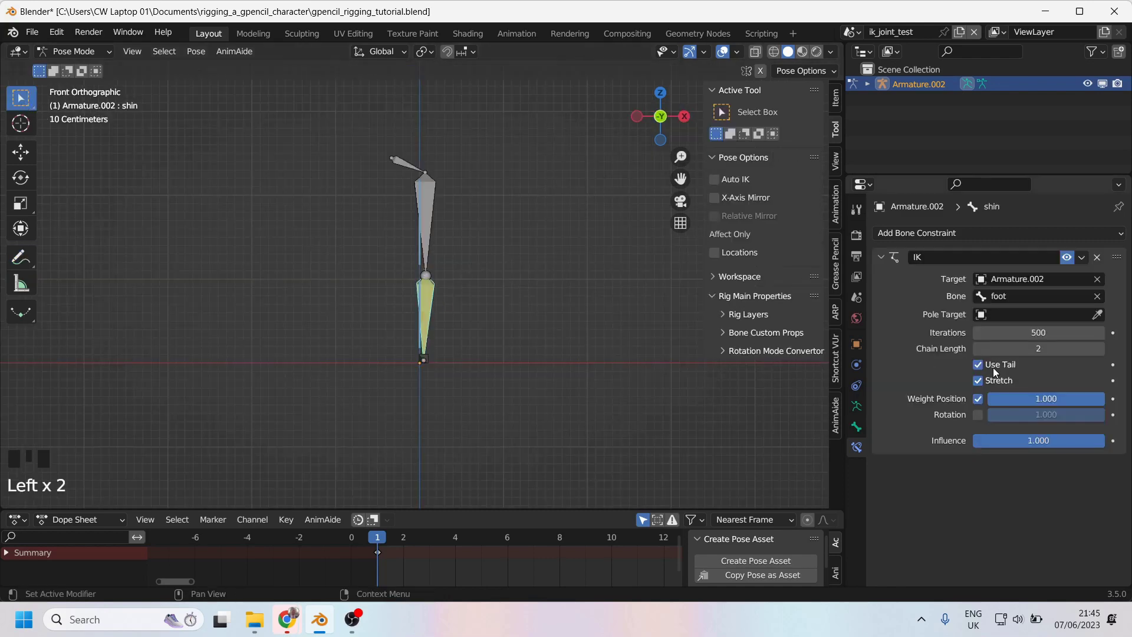
click(1087, 351)
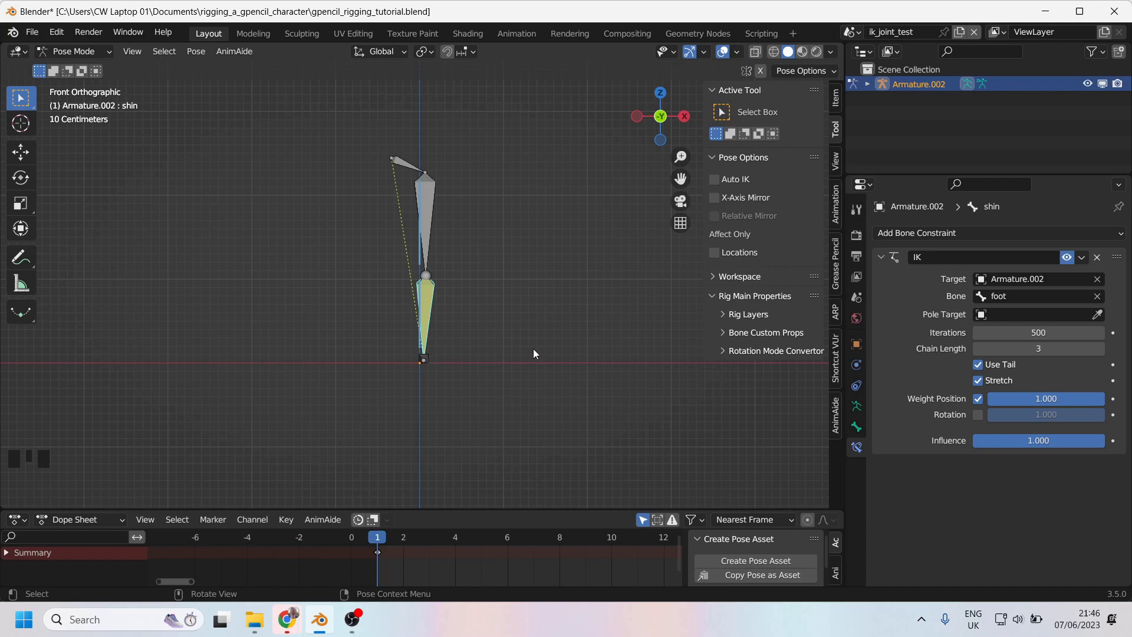
Move the foot bone to test how the whole leg bends with chain length 3
click(434, 359)
key(g)
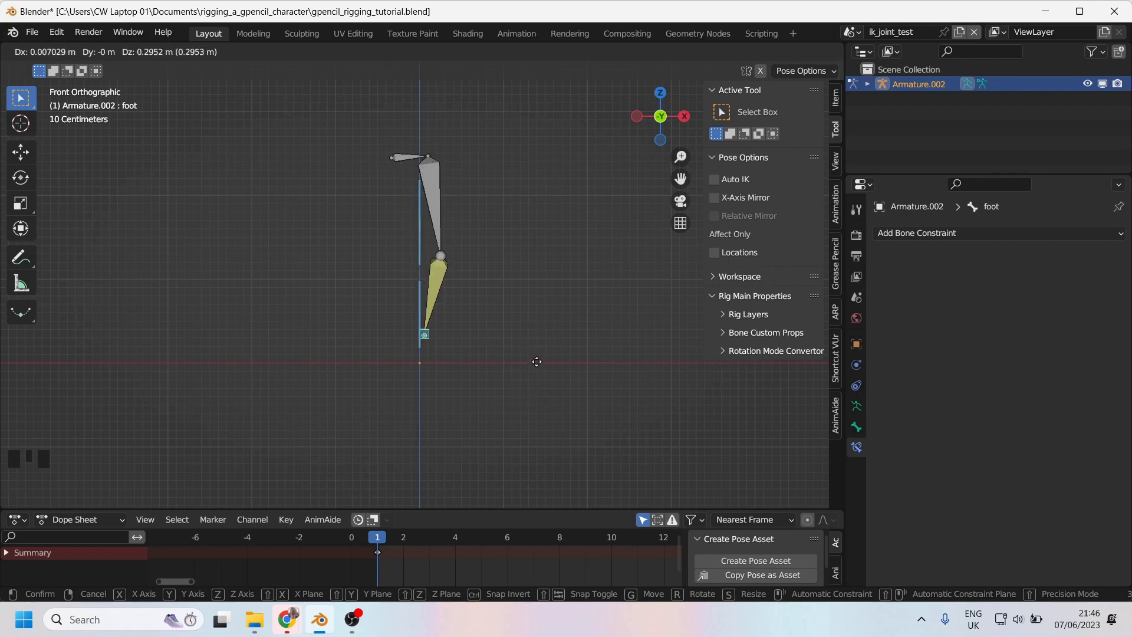
click(434, 375)
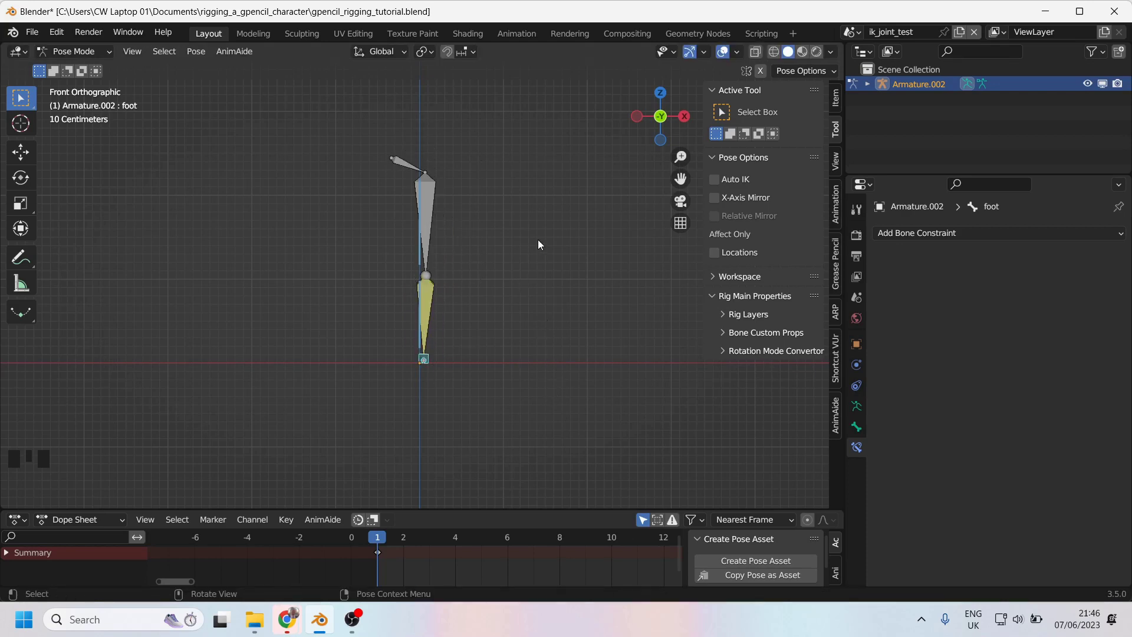
alt+middle_drag(538, 239, 394, 242)
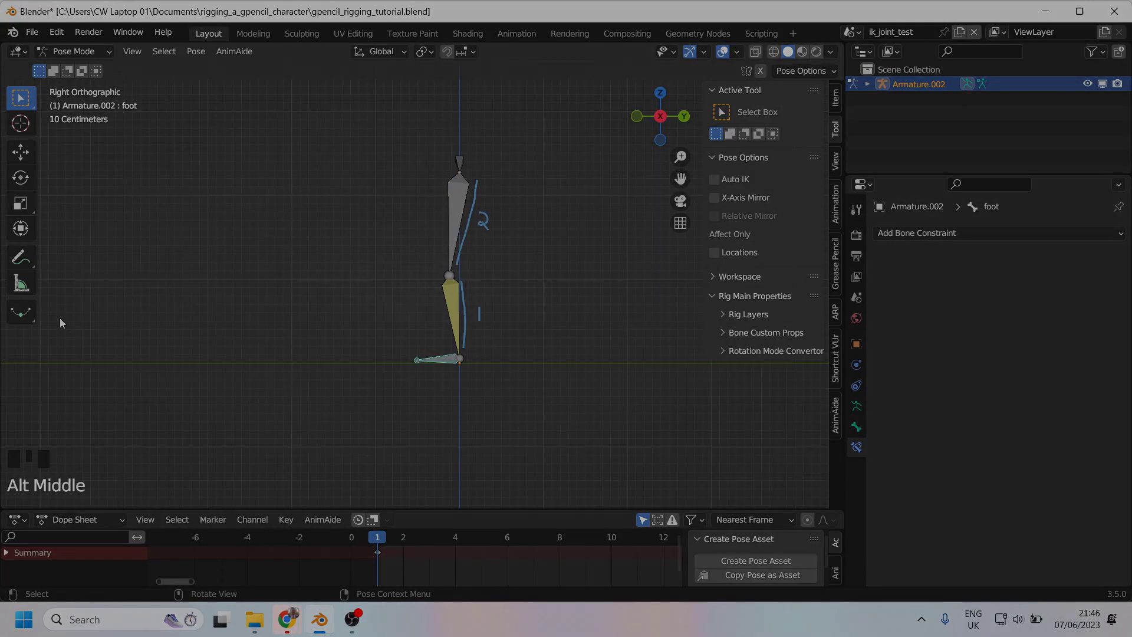